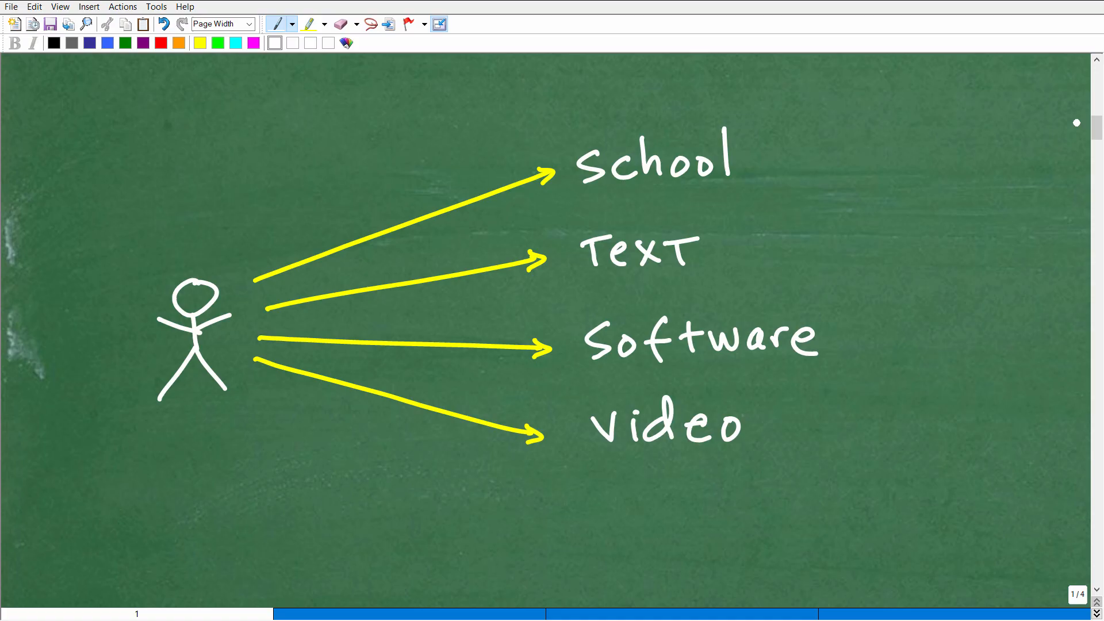
Step: In yellow, circle School, Text, Software and Video with an arrow pointing at each
left_click(200, 42)
mouse_move(777, 163)
left_mouse_down()
mouse_move(851, 161)
mouse_move(797, 168)
left_mouse_up()
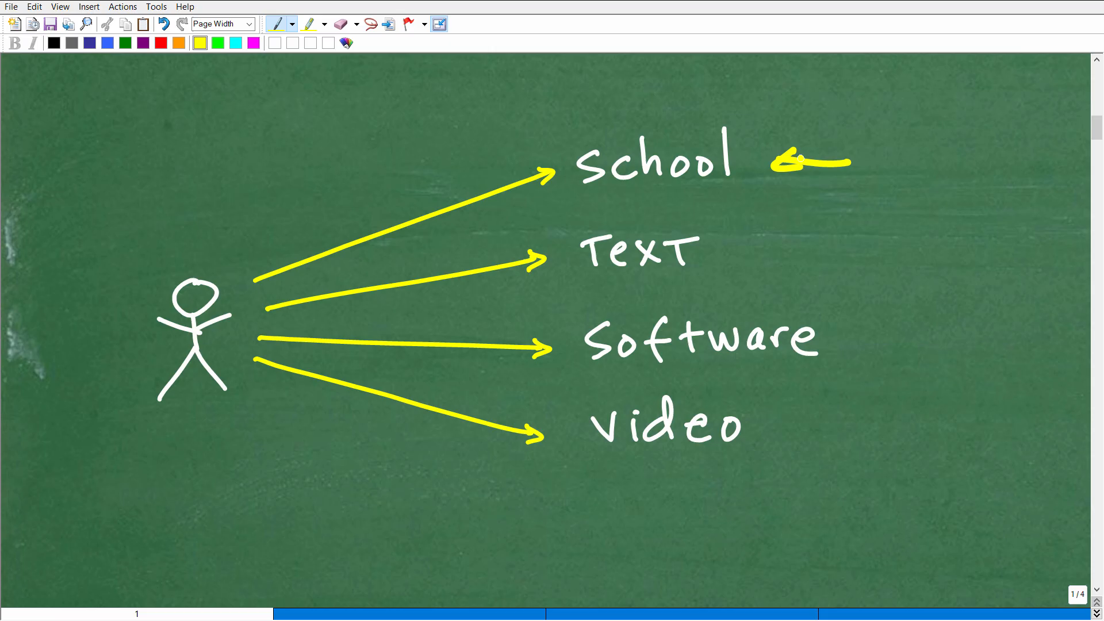
left_click_drag(755, 131, 740, 128)
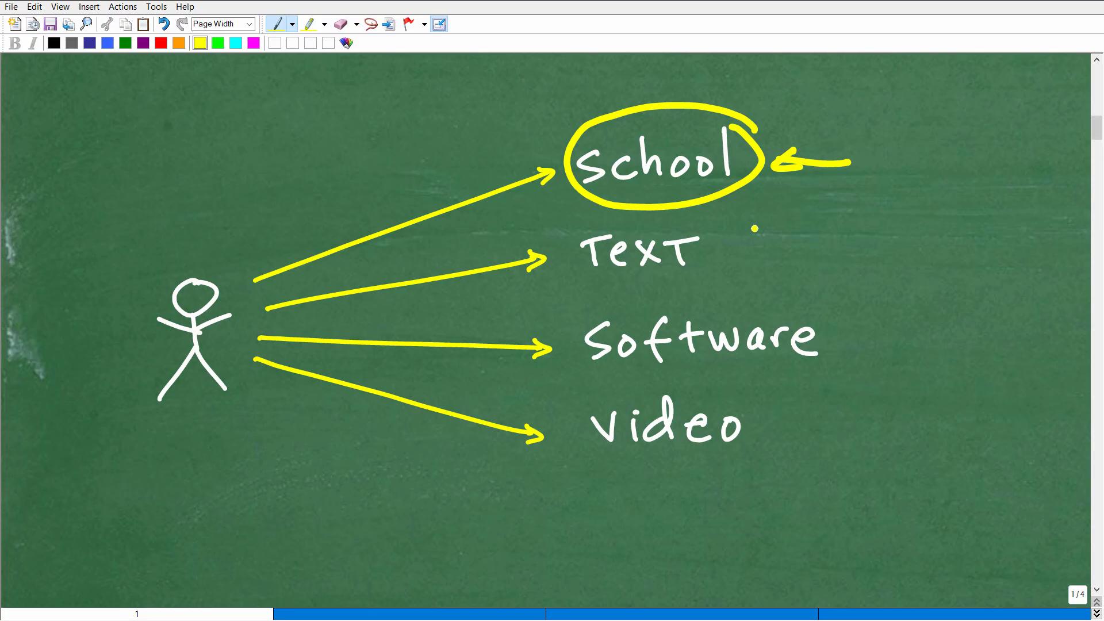
left_click_drag(751, 226, 768, 226)
mouse_move(861, 248)
left_mouse_down()
mouse_move(806, 248)
mouse_move(817, 253)
left_mouse_up()
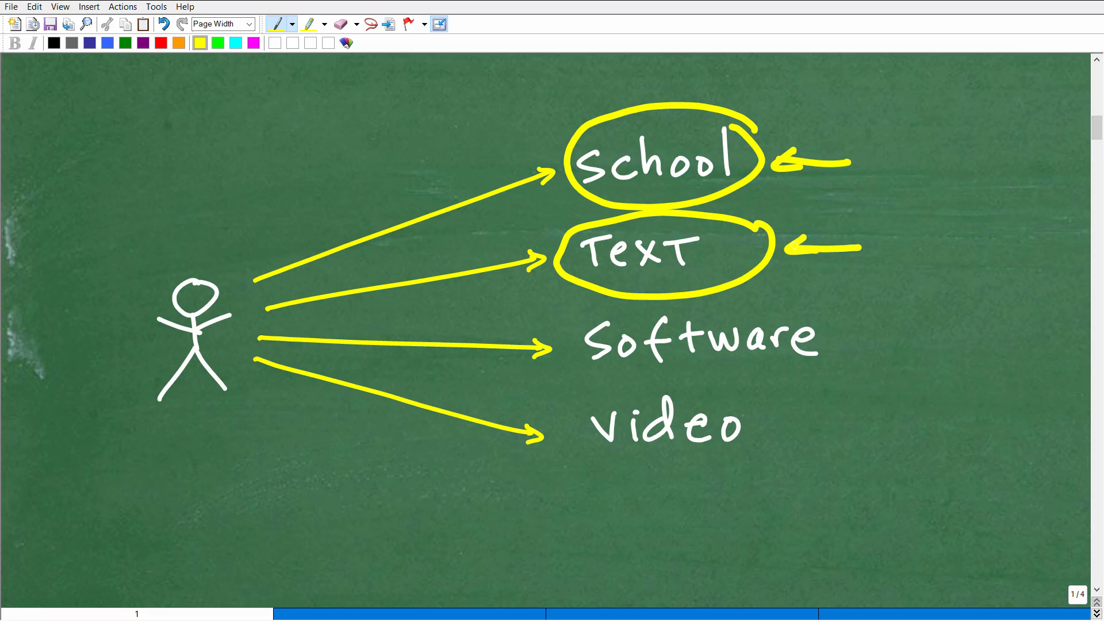
mouse_move(624, 302)
left_mouse_down()
mouse_move(879, 364)
mouse_move(626, 302)
left_mouse_up()
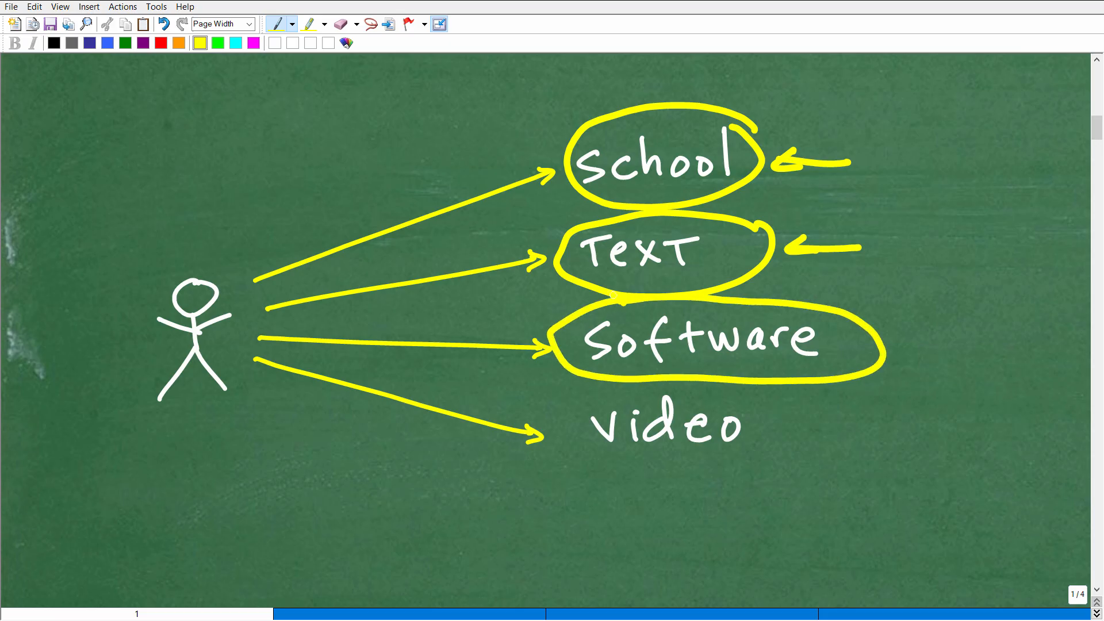
mouse_move(897, 347)
left_mouse_down()
mouse_move(951, 347)
mouse_move(919, 360)
left_mouse_up()
mouse_move(792, 405)
left_mouse_down()
mouse_move(603, 479)
mouse_move(792, 401)
left_mouse_up()
mouse_move(821, 437)
left_mouse_down()
mouse_move(903, 436)
mouse_move(850, 448)
left_mouse_up()
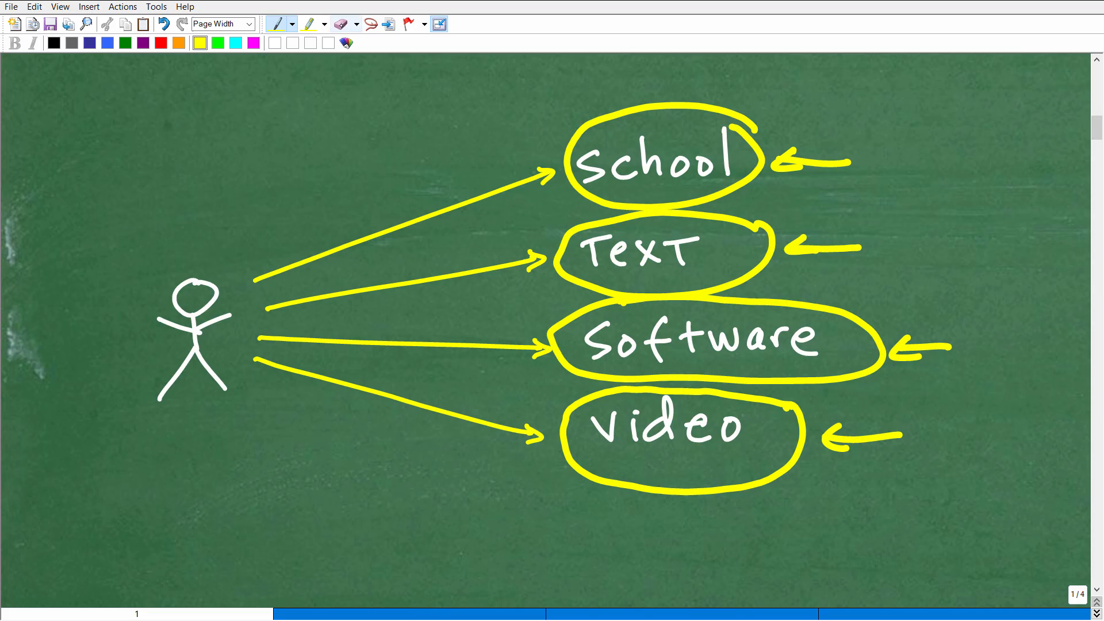
Step: Erase the yellow arrows and the School circle, returning to the pen
left_click(340, 23)
mouse_move(857, 173)
left_mouse_down()
mouse_move(793, 184)
mouse_move(916, 349)
mouse_move(920, 402)
mouse_move(858, 452)
mouse_move(813, 455)
mouse_move(781, 258)
left_mouse_up()
left_click_drag(757, 192, 735, 162)
left_click(281, 24)
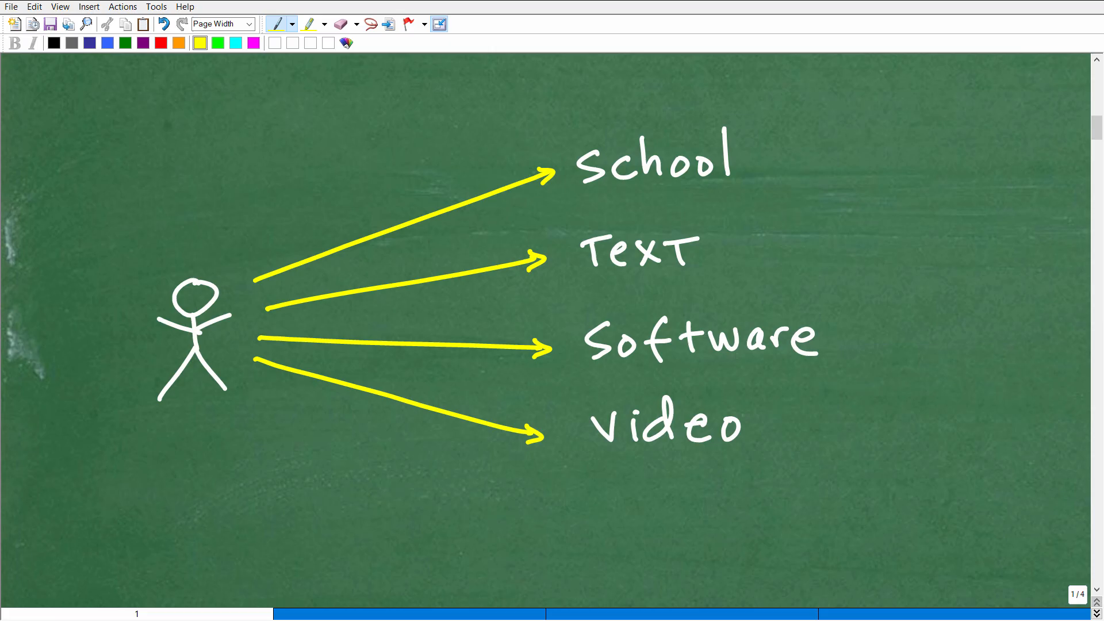
Step: Write an underlined 180hrs note at upper right, erase it, and switch to white ink
left_click_drag(841, 105, 843, 160)
mouse_move(880, 108)
left_mouse_down()
mouse_move(907, 109)
mouse_move(954, 157)
mouse_move(976, 129)
mouse_move(983, 156)
left_mouse_up()
left_click_drag(862, 181, 1004, 177)
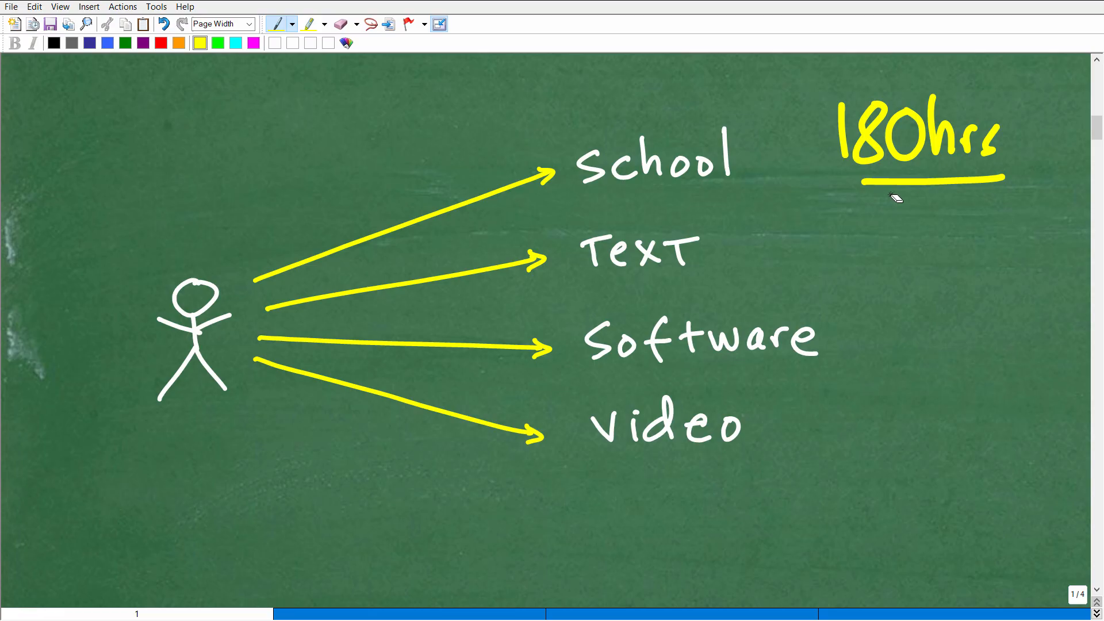
left_click_drag(934, 183, 875, 122)
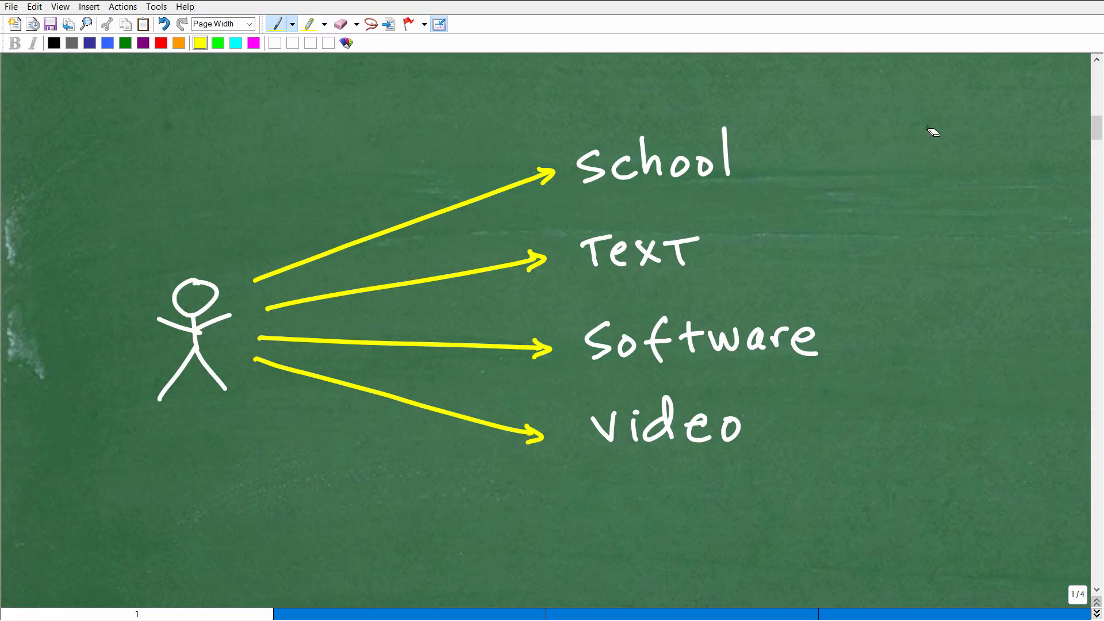
left_click(269, 44)
Step: Sketch a grid box at the right with checkmarks in its cells and circle it
left_click_drag(975, 116, 962, 121)
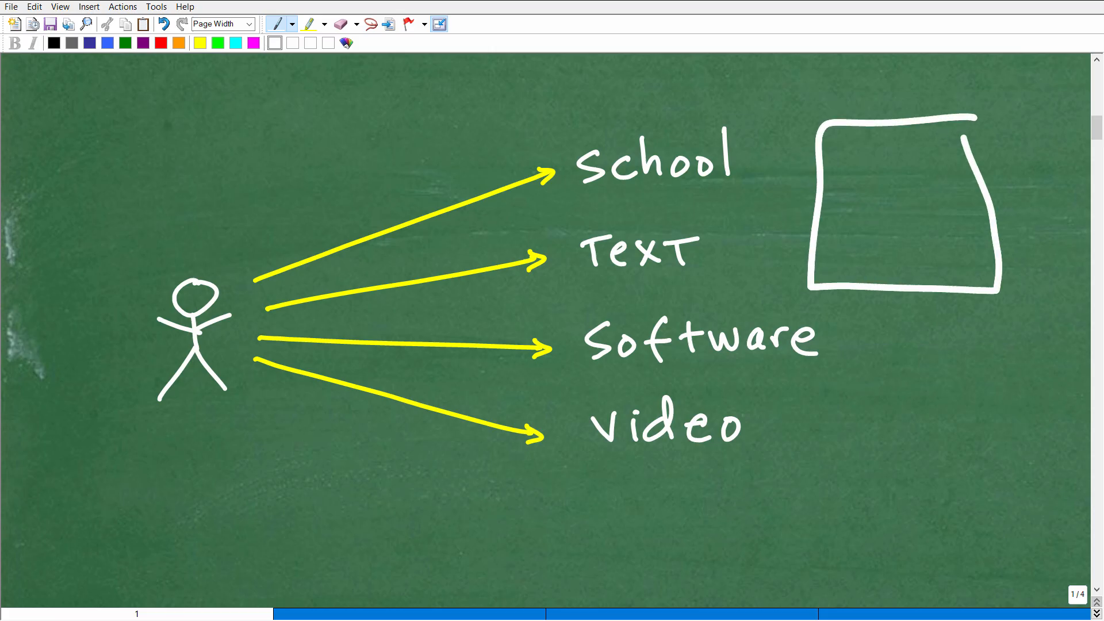
left_click_drag(821, 173, 981, 176)
left_click_drag(831, 226, 972, 228)
left_click_drag(878, 130, 879, 287)
left_click_drag(908, 136, 912, 248)
mouse_move(837, 149)
left_mouse_down()
mouse_move(876, 128)
mouse_move(998, 109)
left_mouse_up()
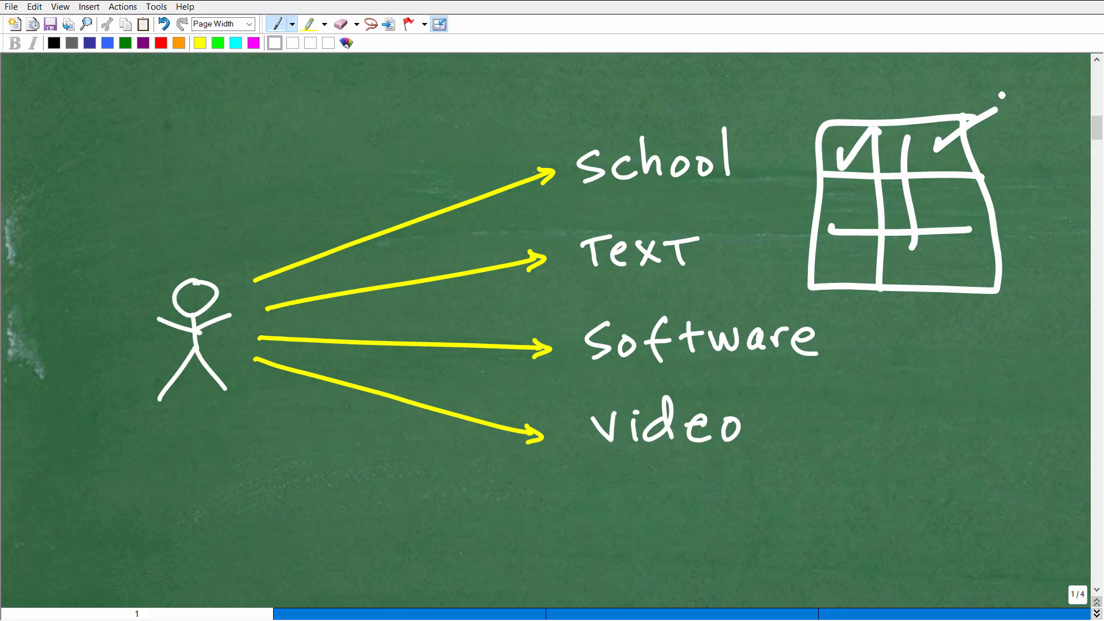
left_click_drag(938, 192, 984, 176)
left_click_drag(910, 243, 914, 293)
mouse_move(938, 253)
left_mouse_down()
mouse_move(941, 263)
mouse_move(1003, 227)
left_mouse_up()
left_click_drag(831, 246, 897, 225)
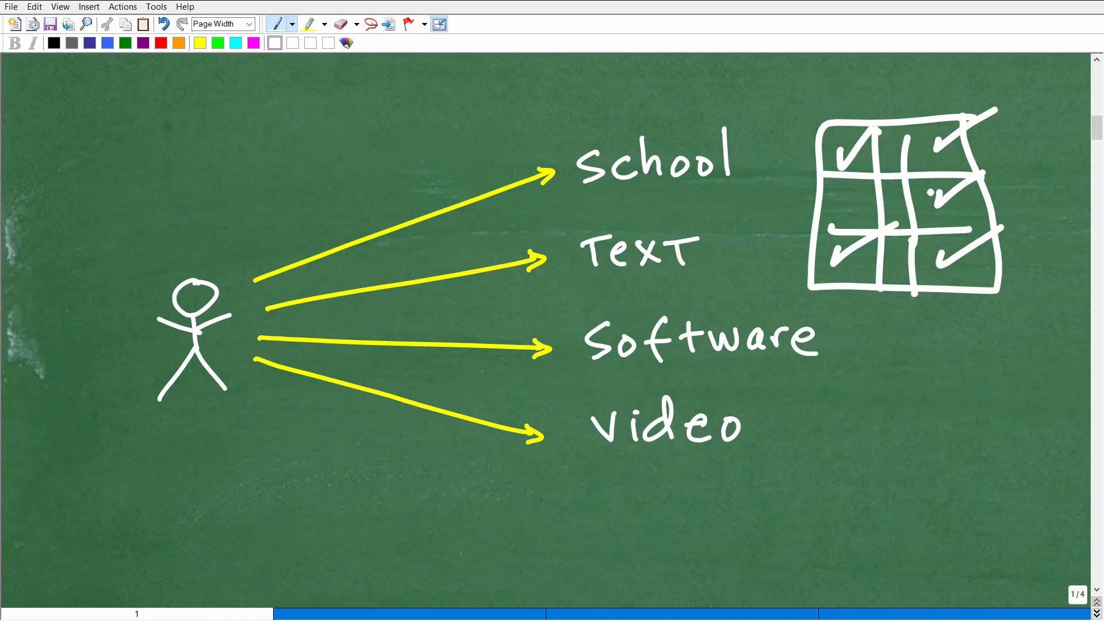
mouse_move(843, 200)
left_mouse_down()
mouse_move(897, 178)
mouse_move(841, 213)
left_mouse_up()
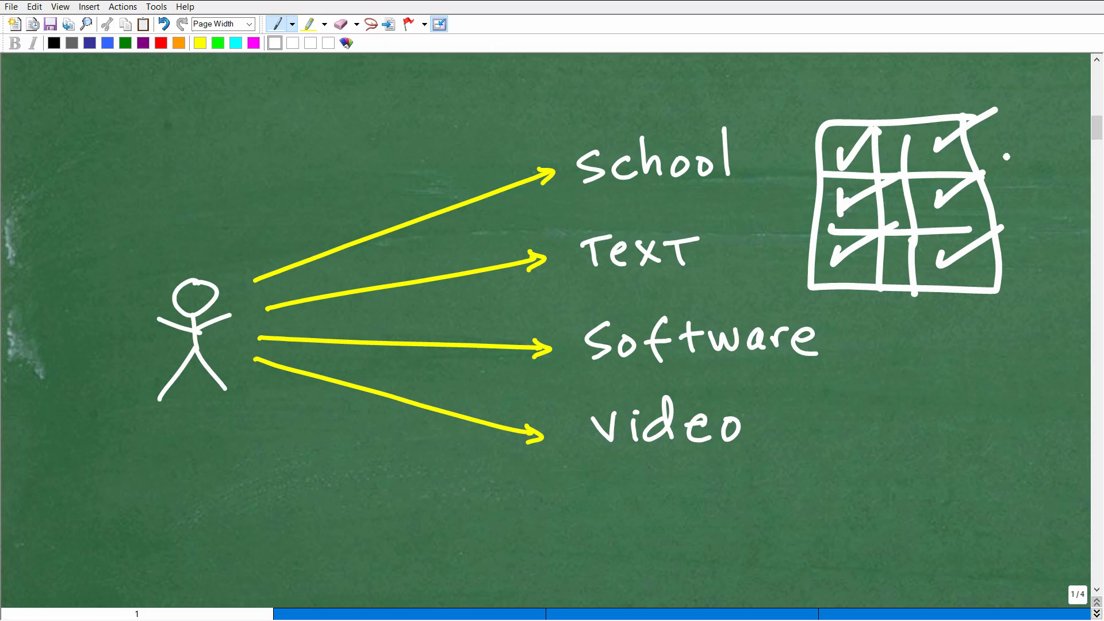
mouse_move(1005, 156)
left_mouse_down()
mouse_move(770, 241)
mouse_move(1008, 147)
mouse_move(992, 138)
left_mouse_up()
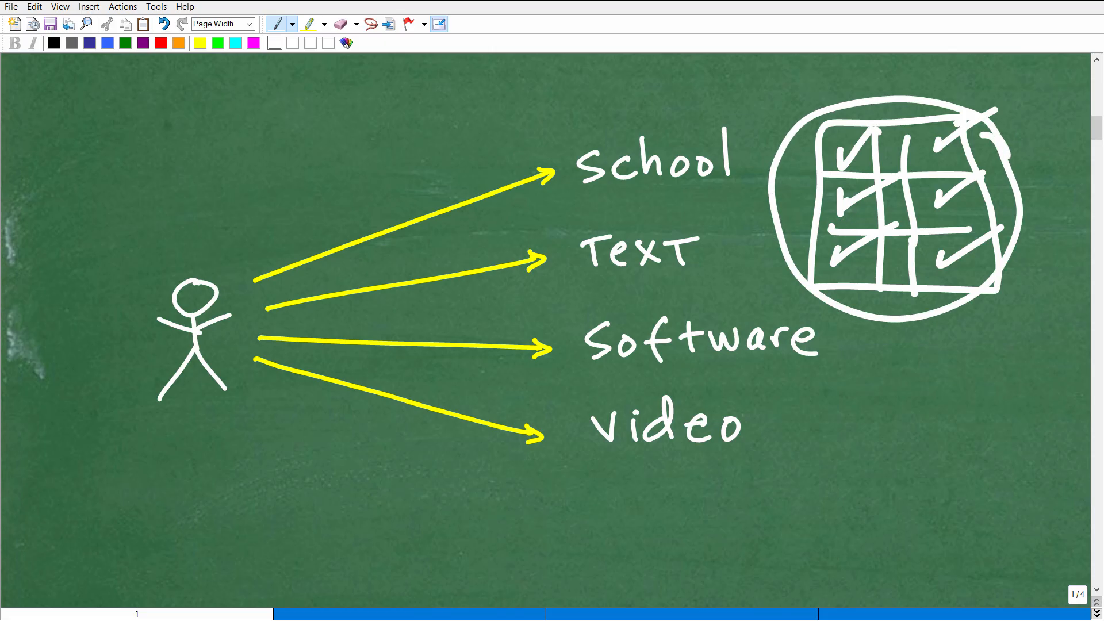
Step: Erase the grid sketch, then circle School in white with an arrow pointing at it
left_click(341, 24)
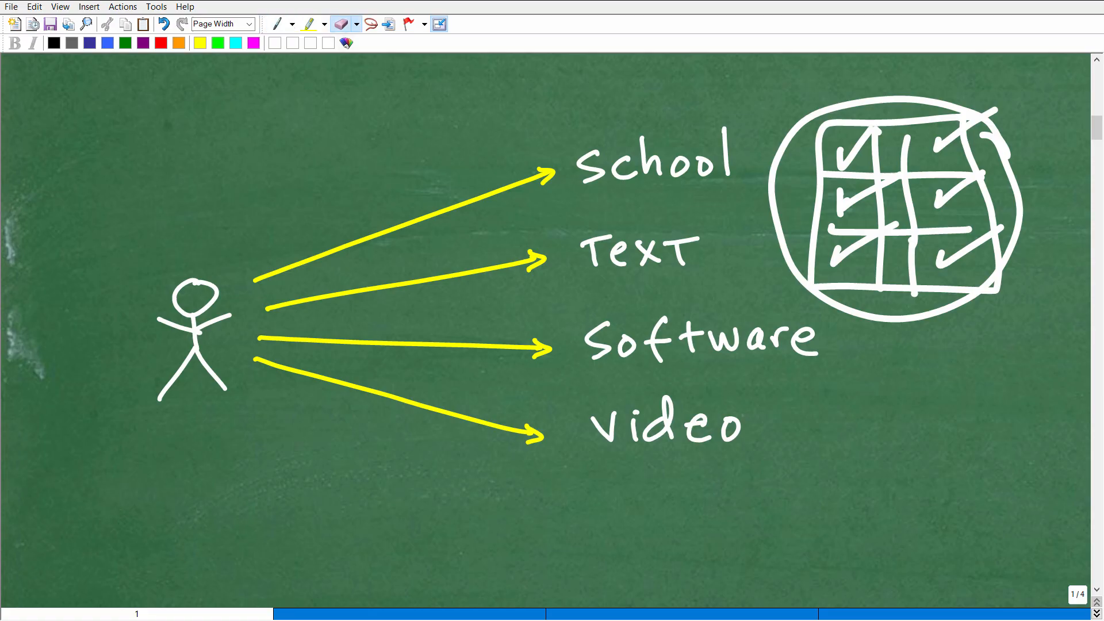
mouse_move(995, 148)
left_mouse_down()
mouse_move(809, 178)
mouse_move(947, 150)
mouse_move(853, 216)
mouse_move(953, 223)
mouse_move(906, 235)
left_mouse_up()
left_click(277, 23)
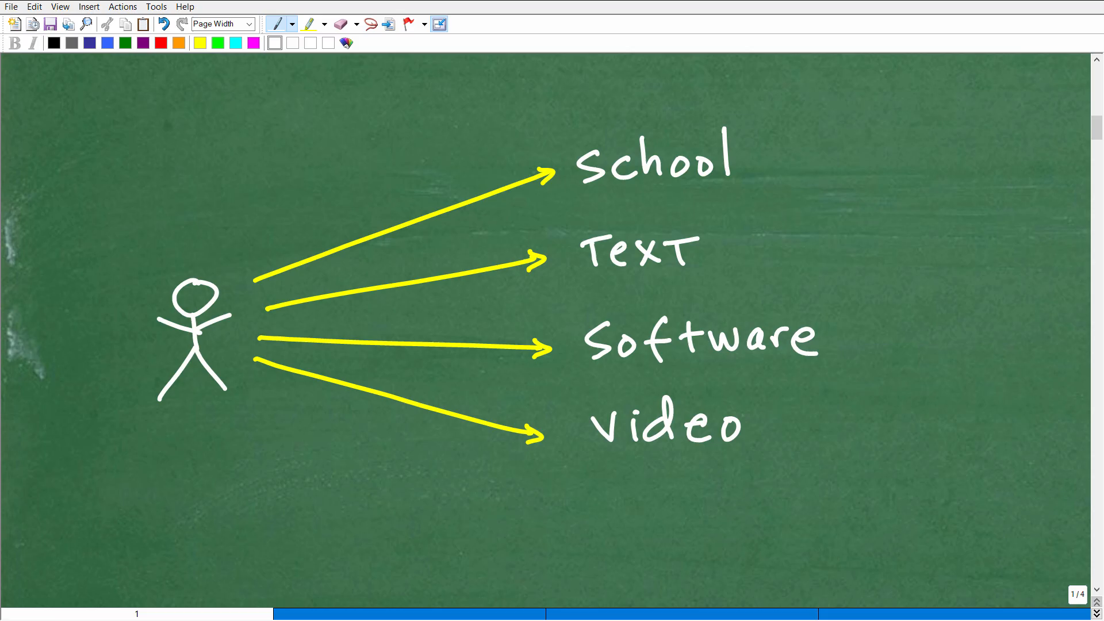
mouse_move(773, 131)
left_mouse_down()
mouse_move(787, 142)
mouse_move(773, 131)
left_mouse_up()
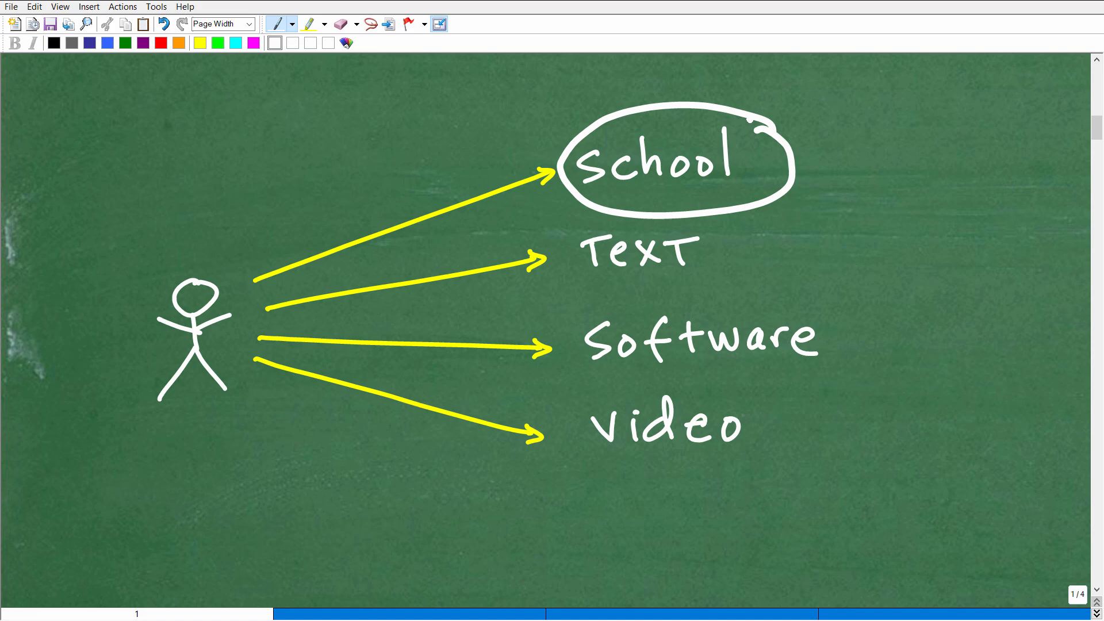
mouse_move(809, 166)
left_mouse_down()
mouse_move(870, 162)
mouse_move(839, 173)
left_mouse_up()
Step: Write A1 with an arrow leading right to a circled PC
mouse_move(819, 122)
left_mouse_down()
mouse_move(850, 121)
mouse_move(845, 102)
mouse_move(861, 114)
mouse_move(944, 101)
left_mouse_up()
left_click(857, 123)
mouse_move(918, 89)
left_mouse_down()
mouse_move(918, 113)
mouse_move(970, 129)
left_mouse_up()
mouse_move(966, 97)
left_mouse_down()
mouse_move(971, 114)
mouse_move(1014, 126)
left_mouse_up()
mouse_move(1026, 86)
left_mouse_down()
mouse_move(948, 129)
mouse_move(1027, 95)
left_mouse_up()
Step: Draw arrows up toward PC from a circled A2 label below
left_click_drag(984, 174, 986, 231)
left_click_drag(974, 196, 989, 172)
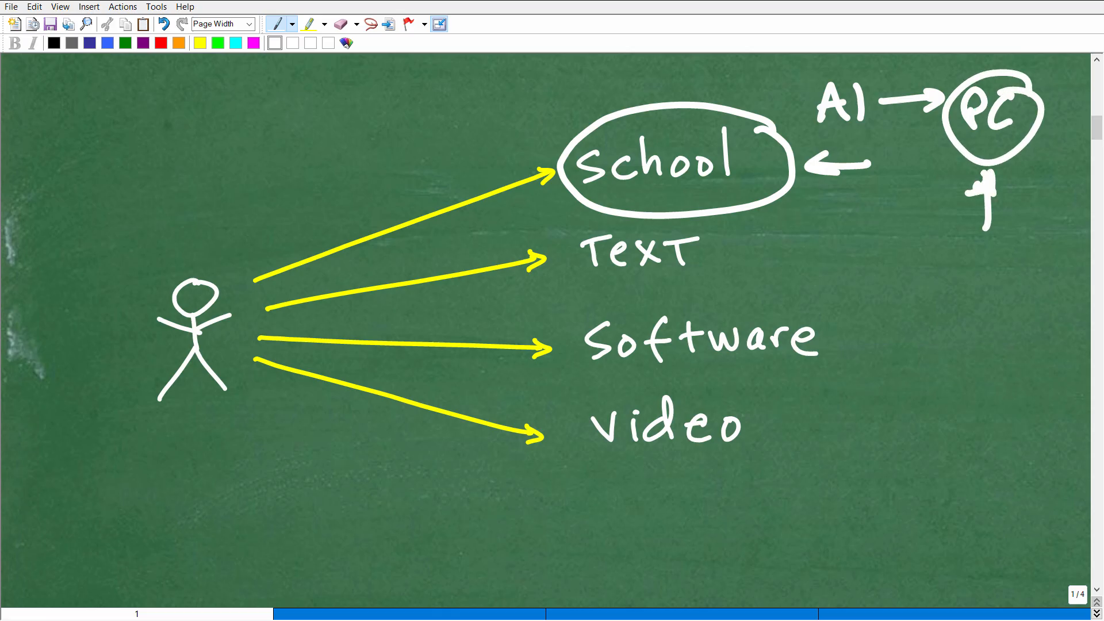
left_click_drag(841, 266, 945, 201)
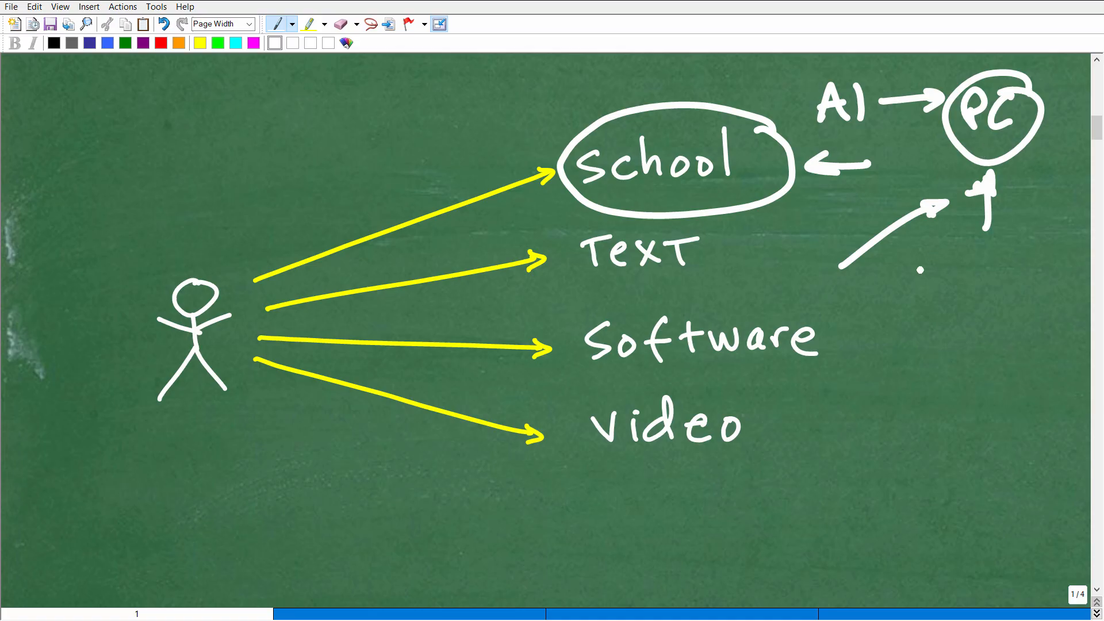
mouse_move(912, 282)
left_mouse_down()
mouse_move(943, 284)
mouse_move(939, 268)
left_mouse_up()
left_click(966, 274)
left_click_drag(944, 255, 963, 284)
left_click_drag(970, 240, 983, 234)
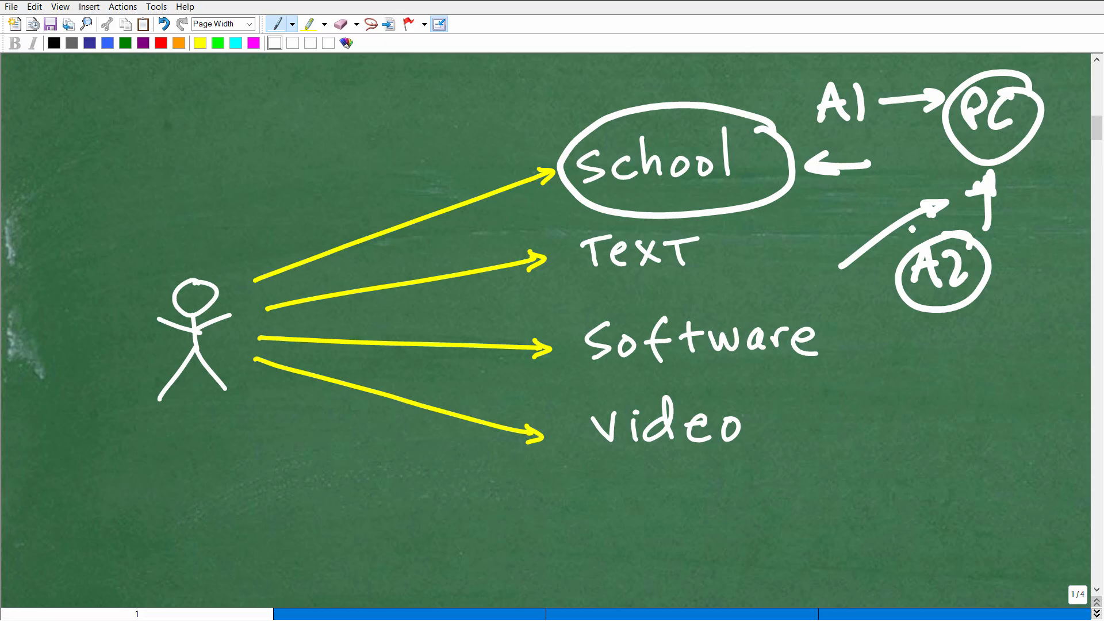
Step: Erase the School arrow and the A1, PC and A2 notes, returning to white ink
left_click(341, 25)
left_click(854, 165)
mouse_move(833, 108)
left_mouse_down()
mouse_move(991, 121)
mouse_move(820, 164)
mouse_move(940, 284)
mouse_move(907, 257)
left_mouse_up()
left_click(278, 25)
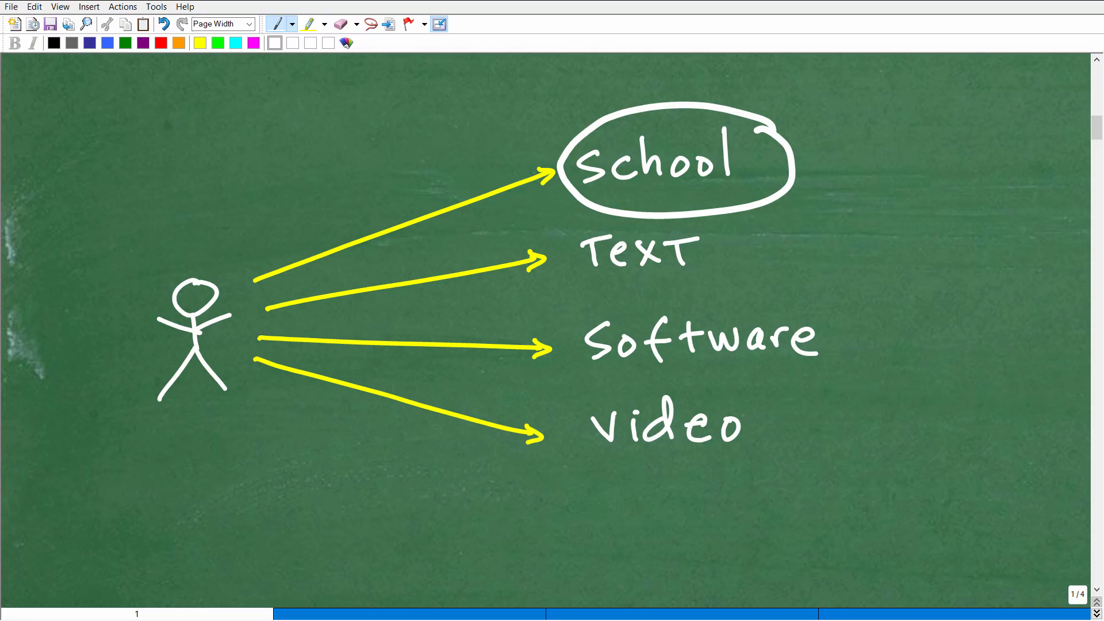
Step: Draw a bold left-pointing arrow at circled School with a lengthened shaft
mouse_move(805, 165)
left_mouse_down()
mouse_move(862, 158)
mouse_move(828, 175)
left_mouse_up()
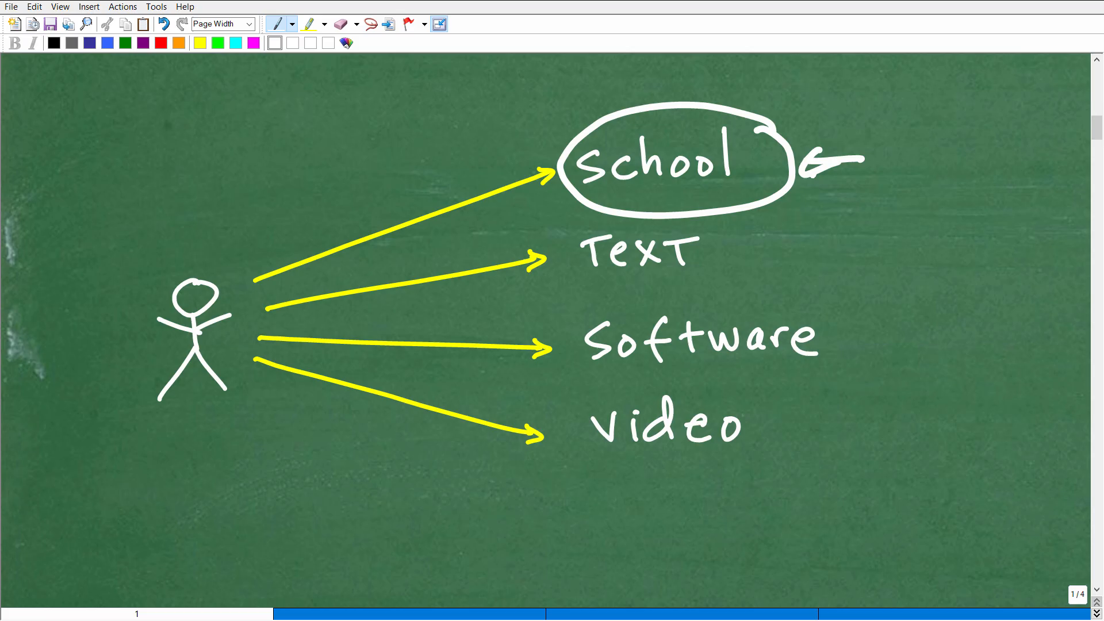
left_click_drag(835, 143, 798, 174)
left_click_drag(863, 158, 925, 160)
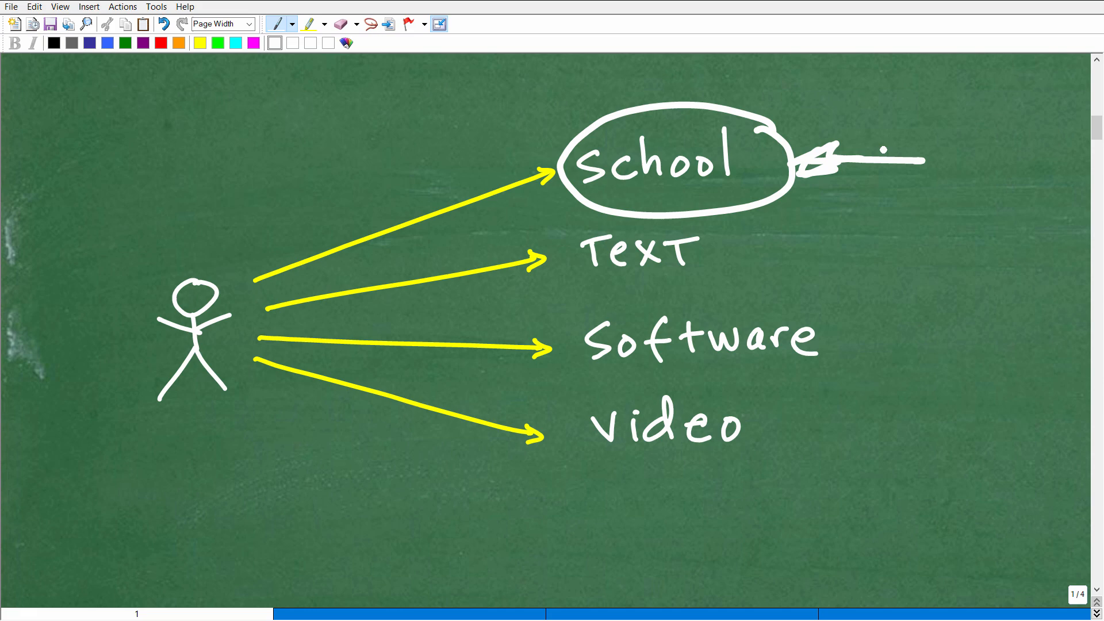
Step: Circle the word Text in white and add an arrow pointing at it from the right
left_click_drag(761, 232, 696, 201)
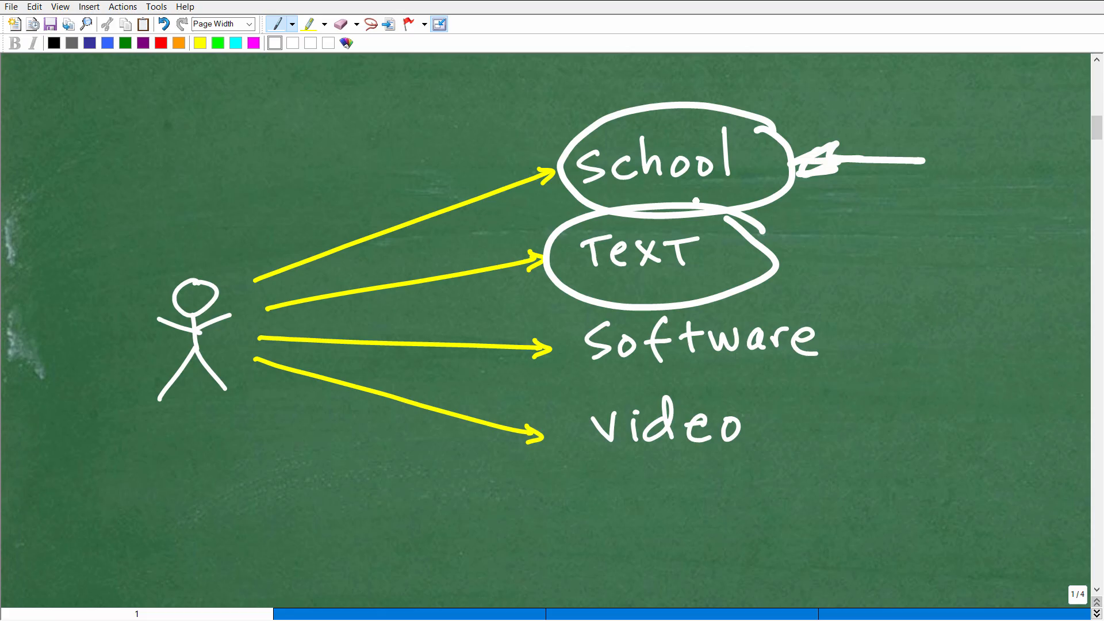
mouse_move(787, 253)
left_mouse_down()
mouse_move(876, 253)
mouse_move(781, 257)
left_mouse_up()
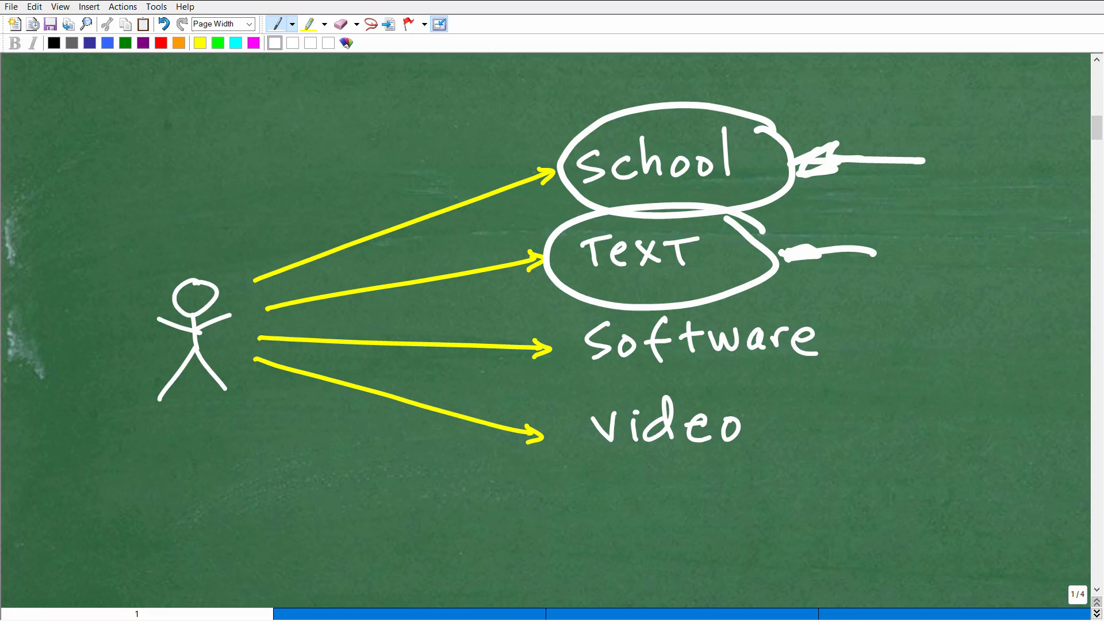
left_click_drag(681, 522, 944, 527)
mouse_move(674, 516)
left_mouse_down()
mouse_move(856, 455)
mouse_move(964, 519)
left_mouse_up()
left_click_drag(870, 468, 862, 536)
left_click_drag(738, 457, 739, 525)
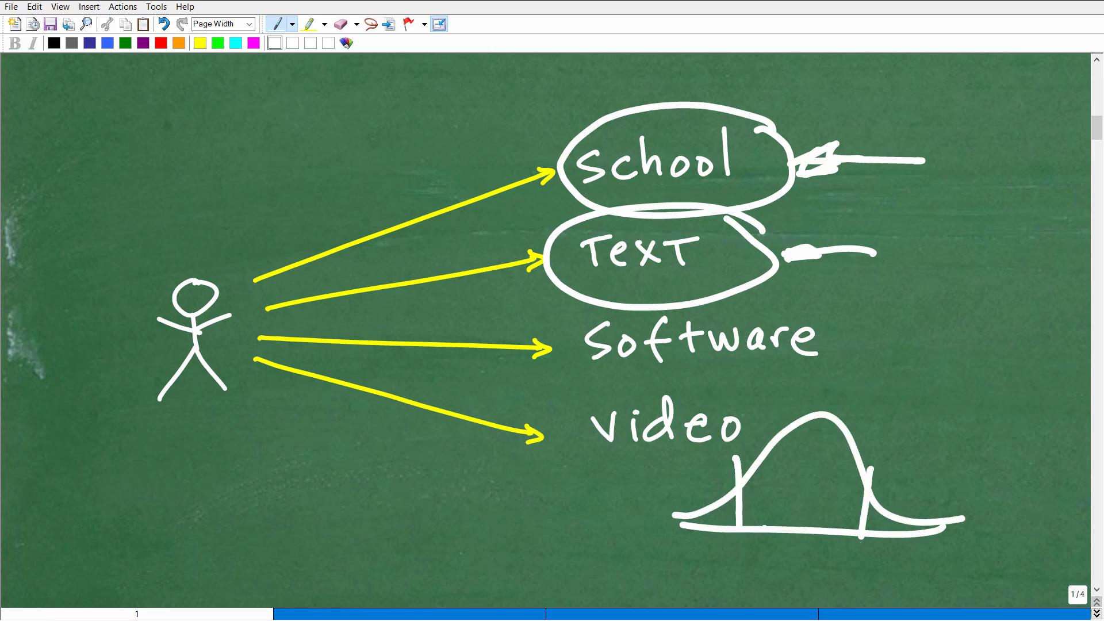
left_click_drag(932, 444, 902, 481)
mouse_move(951, 444)
left_mouse_down()
mouse_move(983, 444)
mouse_move(973, 425)
left_mouse_up()
mouse_move(872, 528)
left_mouse_down()
mouse_move(891, 515)
mouse_move(921, 524)
left_mouse_up()
left_click_drag(713, 541, 706, 575)
left_click_drag(694, 553, 712, 543)
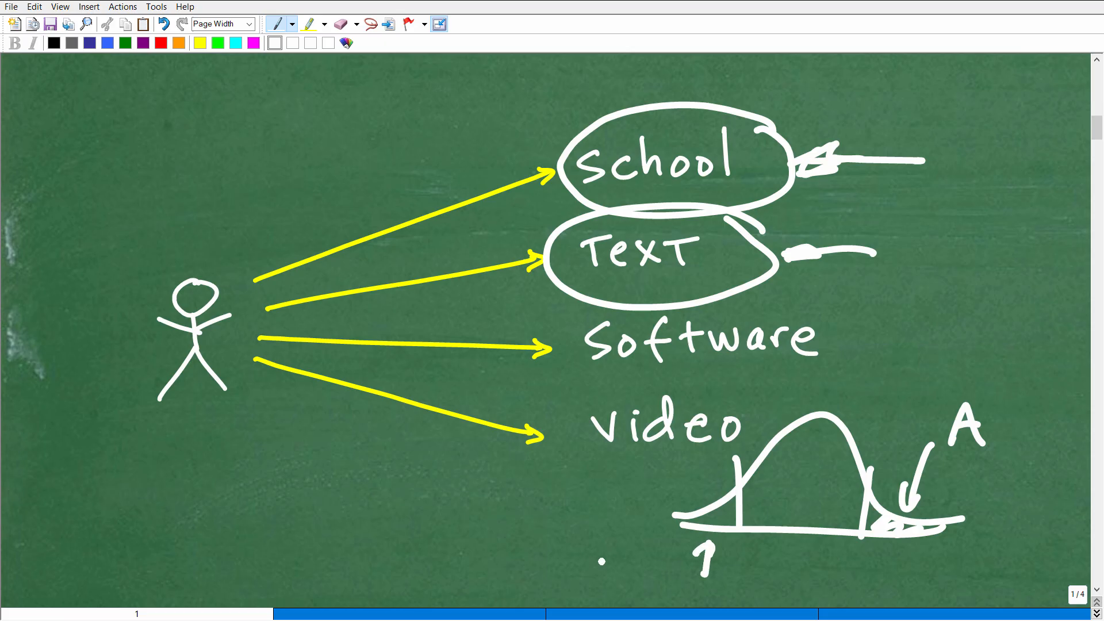
left_click_drag(578, 544, 578, 585)
mouse_move(578, 543)
left_mouse_down()
mouse_move(604, 537)
mouse_move(598, 560)
left_mouse_up()
mouse_move(619, 527)
left_mouse_down()
mouse_move(611, 588)
mouse_move(640, 580)
left_mouse_up()
mouse_move(747, 505)
left_mouse_down()
mouse_move(815, 448)
mouse_move(849, 465)
left_mouse_up()
left_click_drag(804, 528, 861, 485)
mouse_move(795, 548)
left_mouse_down()
mouse_move(792, 580)
mouse_move(813, 594)
mouse_move(827, 585)
left_mouse_up()
mouse_move(829, 547)
left_mouse_down()
mouse_move(859, 573)
mouse_move(832, 591)
left_mouse_up()
left_click_drag(914, 496, 979, 517)
left_click(948, 464)
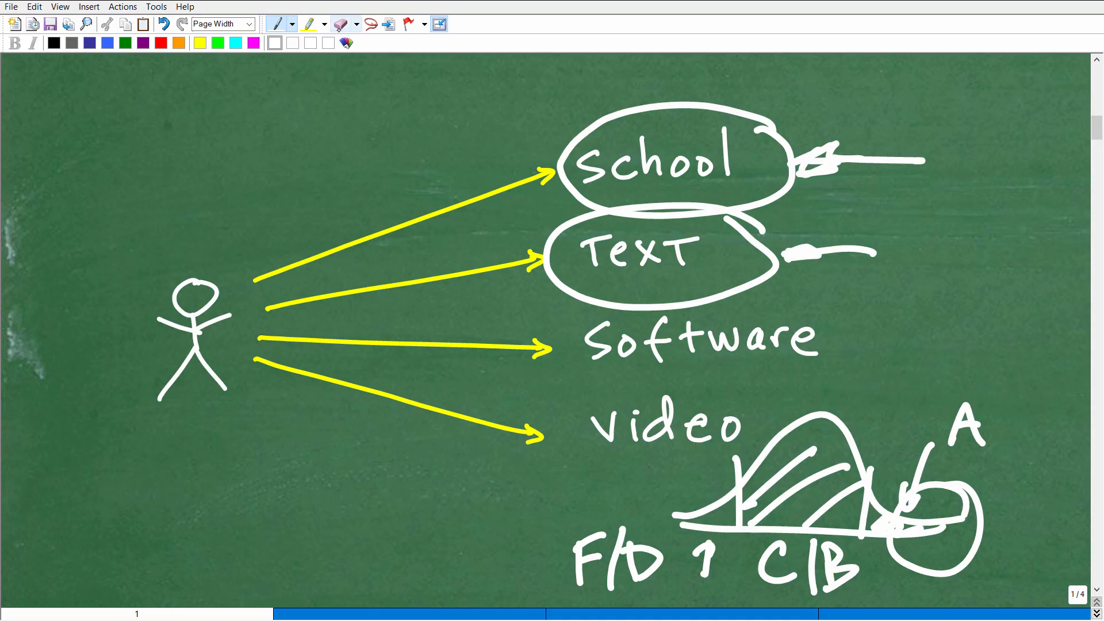
left_click(341, 23)
mouse_move(970, 432)
left_mouse_down()
mouse_move(776, 473)
mouse_move(898, 526)
mouse_move(776, 561)
mouse_move(698, 549)
left_mouse_up()
left_click(277, 23)
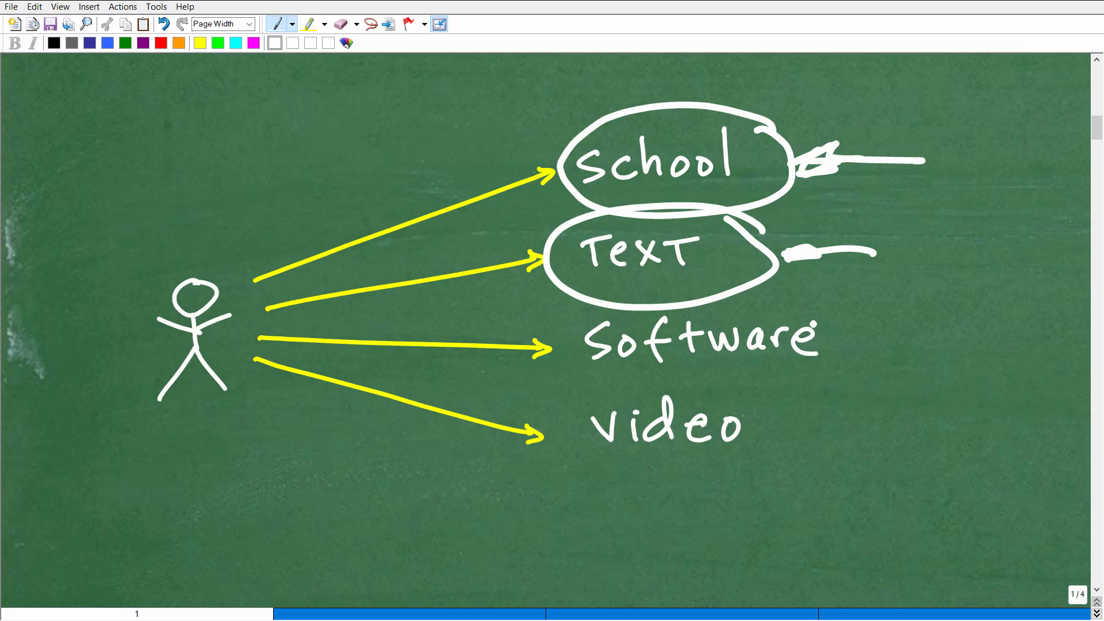
Step: Circle Software with an arrow pointing at it and fill in the Text arrowhead
left_click_drag(828, 323, 809, 302)
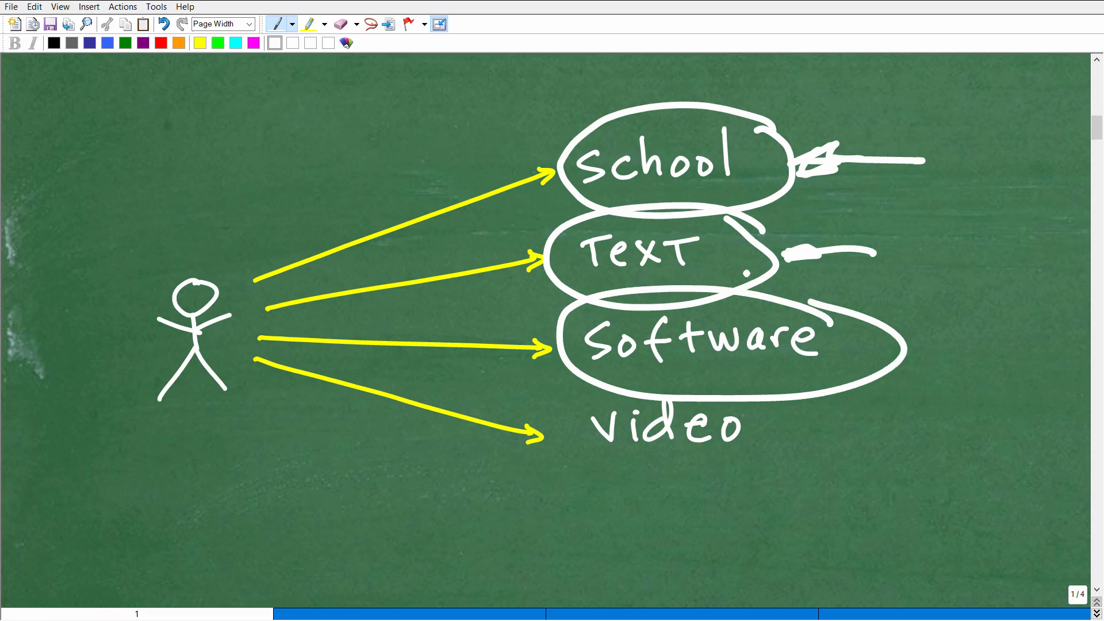
left_click_drag(807, 234, 813, 263)
left_click_drag(968, 289, 897, 321)
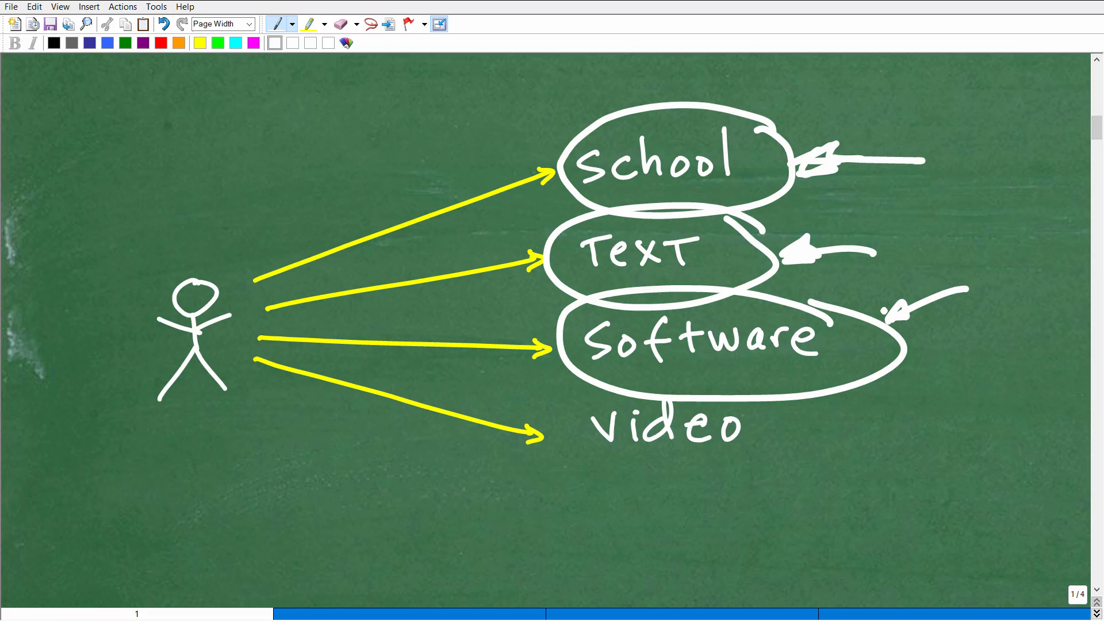
Step: Draw three short lines right of the Software oval and underline Software
left_click_drag(948, 326, 990, 324)
mouse_move(942, 341)
left_mouse_down()
mouse_move(990, 340)
mouse_move(989, 356)
left_mouse_up()
left_click_drag(947, 373, 976, 372)
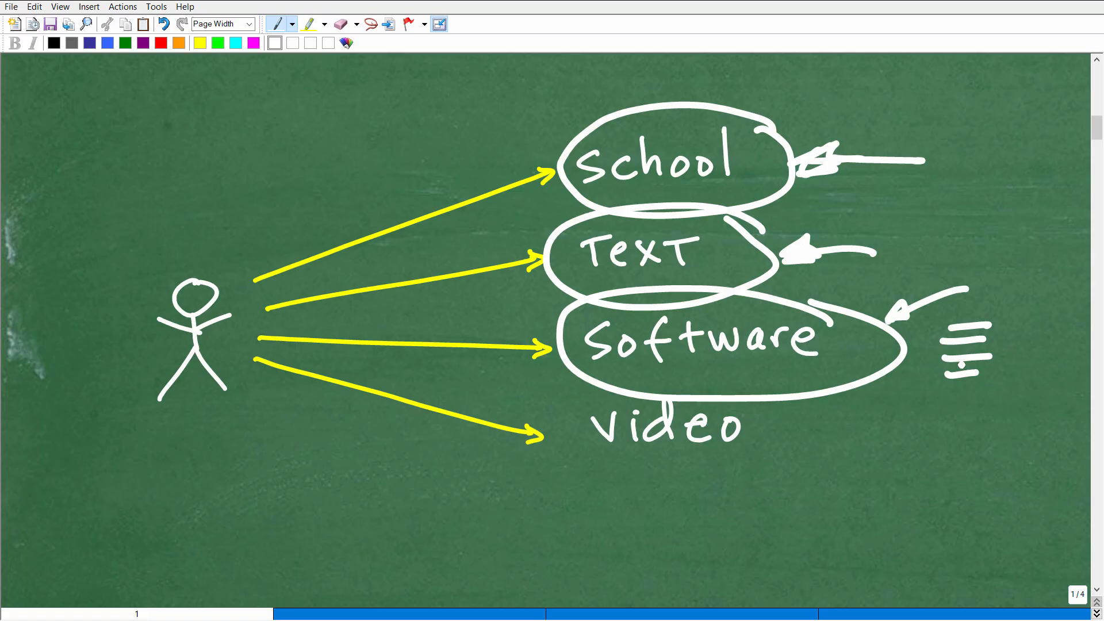
left_click_drag(713, 373, 812, 379)
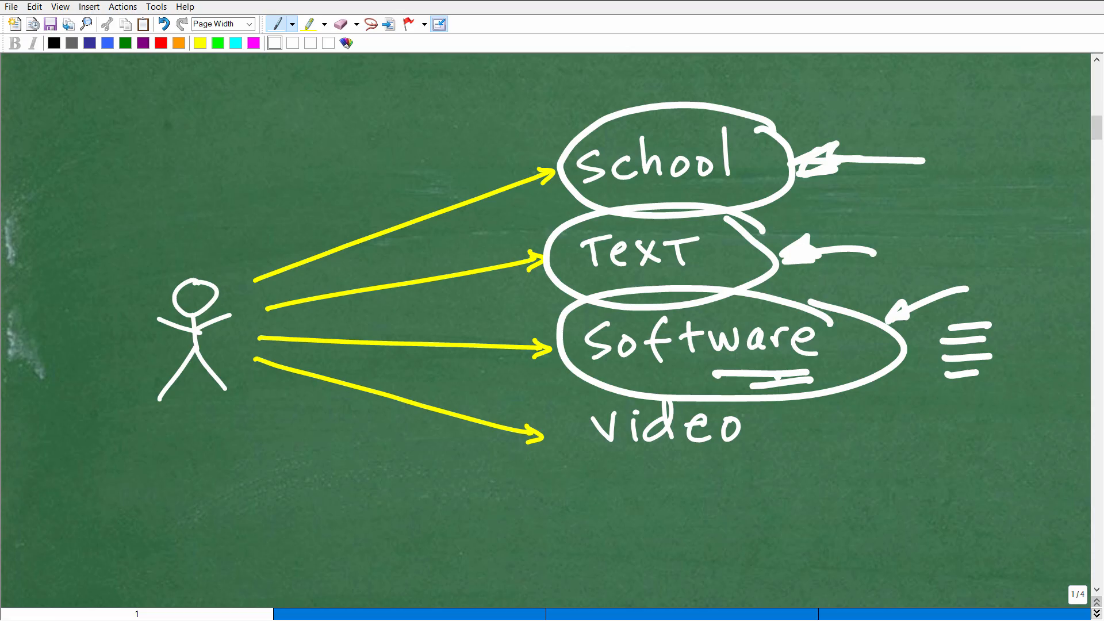
Step: Write the equation 2x+1=9 at top left with a checkmark beside it
mouse_move(62, 103)
left_mouse_down()
mouse_move(71, 145)
mouse_move(115, 144)
left_mouse_up()
mouse_move(123, 109)
left_mouse_down()
mouse_move(171, 135)
mouse_move(141, 148)
left_mouse_up()
left_click(180, 118)
mouse_move(205, 103)
left_mouse_down()
mouse_move(205, 138)
mouse_move(223, 121)
left_mouse_up()
mouse_move(257, 95)
left_mouse_down()
mouse_move(259, 144)
mouse_move(324, 105)
mouse_move(317, 126)
left_mouse_up()
left_click_drag(386, 104, 390, 147)
left_click_drag(426, 97, 514, 69)
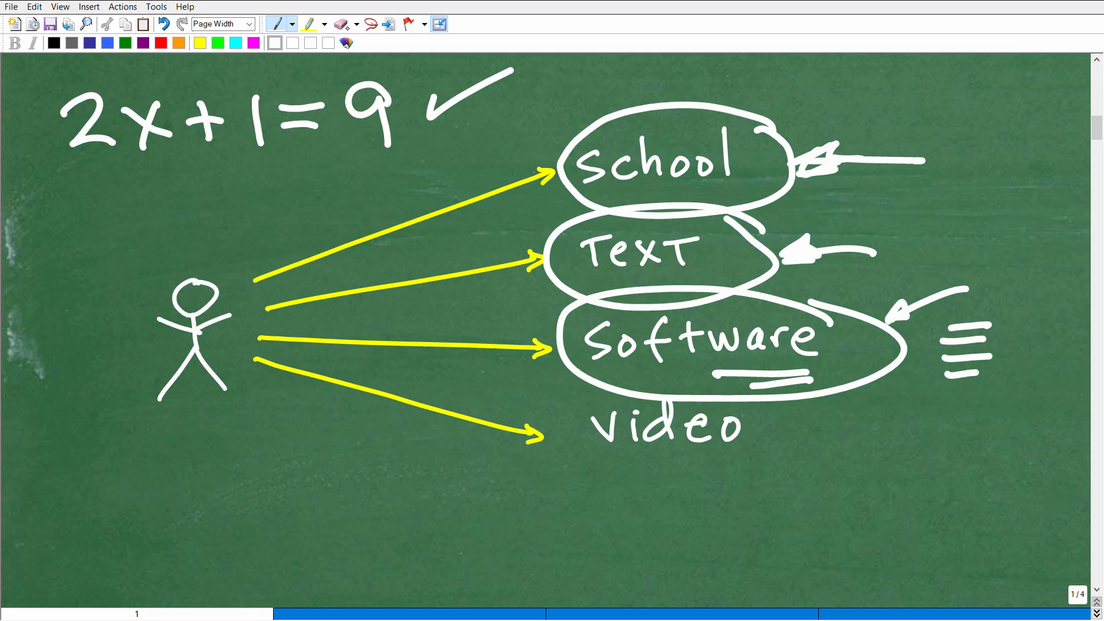
Step: Erase the 2x+1=9 equation and return to white ink
left_click(341, 24)
left_click_drag(492, 110, 78, 121)
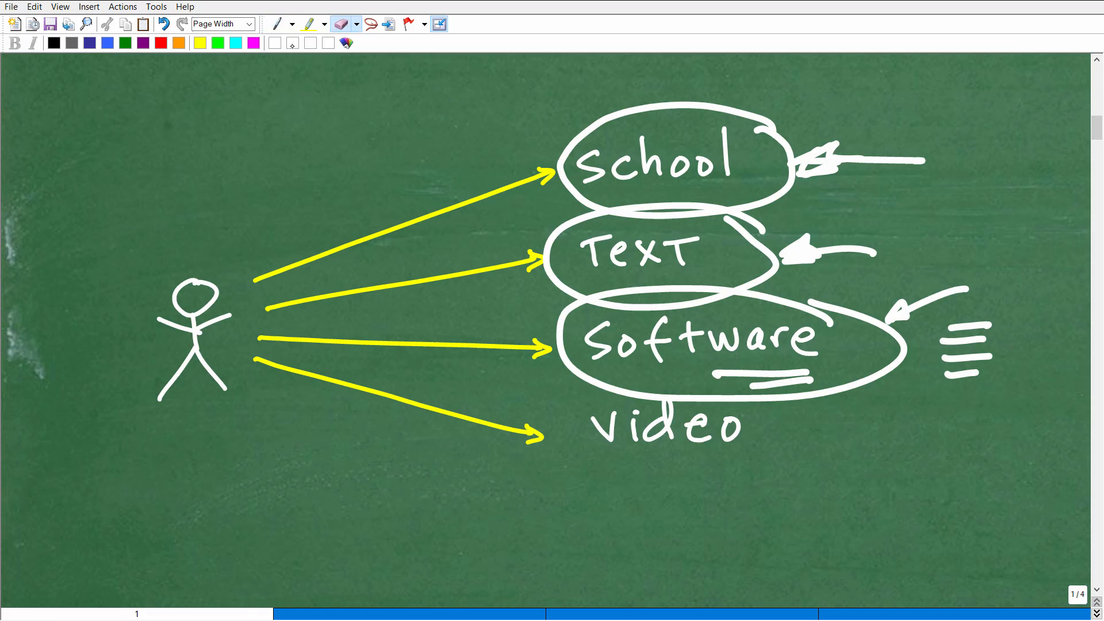
left_click(278, 23)
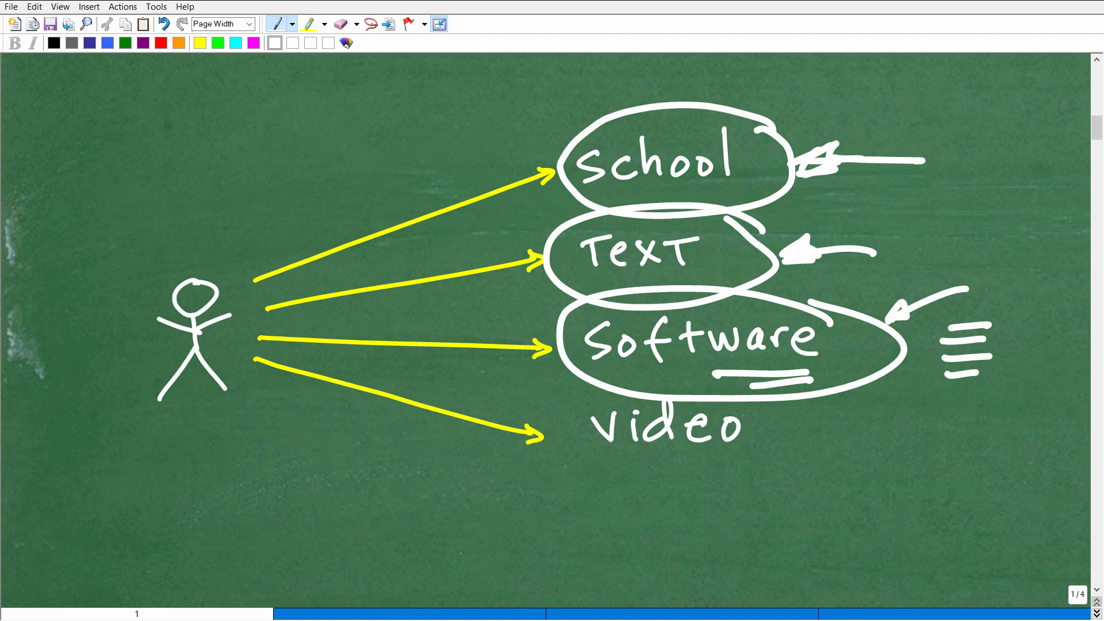
Step: Circle Video, then sketch two boxes with a stand at the top left
mouse_move(811, 401)
left_mouse_down()
mouse_move(707, 378)
mouse_move(759, 497)
mouse_move(807, 402)
mouse_move(901, 421)
mouse_move(856, 432)
left_mouse_up()
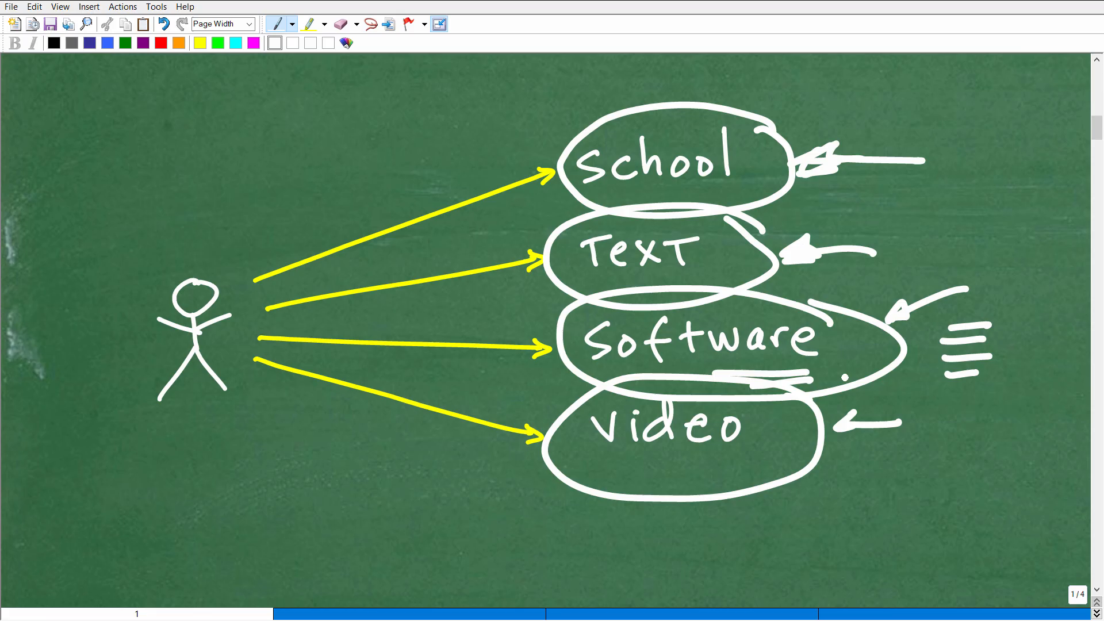
mouse_move(76, 100)
left_mouse_down()
mouse_move(79, 148)
mouse_move(181, 106)
mouse_move(86, 102)
left_mouse_up()
left_click_drag(123, 171, 156, 200)
mouse_move(228, 99)
left_mouse_down()
mouse_move(336, 148)
mouse_move(240, 99)
left_mouse_up()
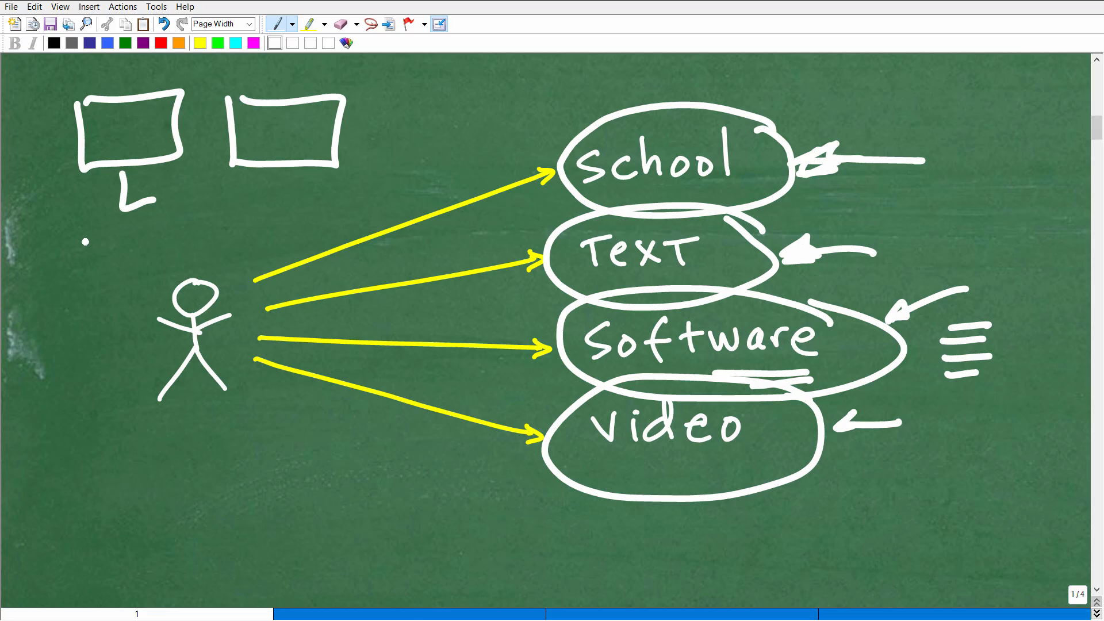
Step: Label the top-left boxes L 45 and HW 45 and circle them together
mouse_move(87, 230)
left_mouse_down()
mouse_move(112, 253)
mouse_move(107, 266)
left_mouse_up()
left_click_drag(128, 228, 113, 262)
mouse_move(130, 226)
left_mouse_down()
mouse_move(180, 257)
mouse_move(206, 239)
left_mouse_up()
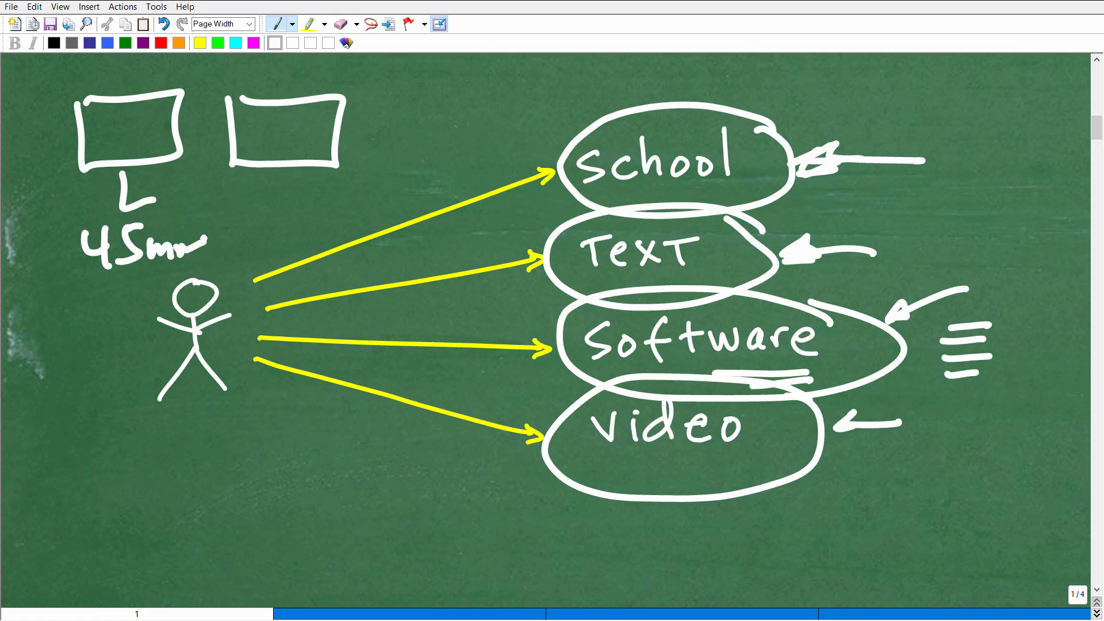
left_click_drag(267, 175, 267, 206)
left_click_drag(267, 189, 282, 188)
left_click_drag(283, 176, 285, 203)
left_click_drag(298, 177, 321, 167)
mouse_move(268, 213)
left_mouse_down()
mouse_move(292, 231)
mouse_move(286, 243)
left_mouse_up()
mouse_move(300, 210)
left_mouse_down()
mouse_move(297, 239)
mouse_move(326, 204)
left_mouse_up()
left_click(323, 191)
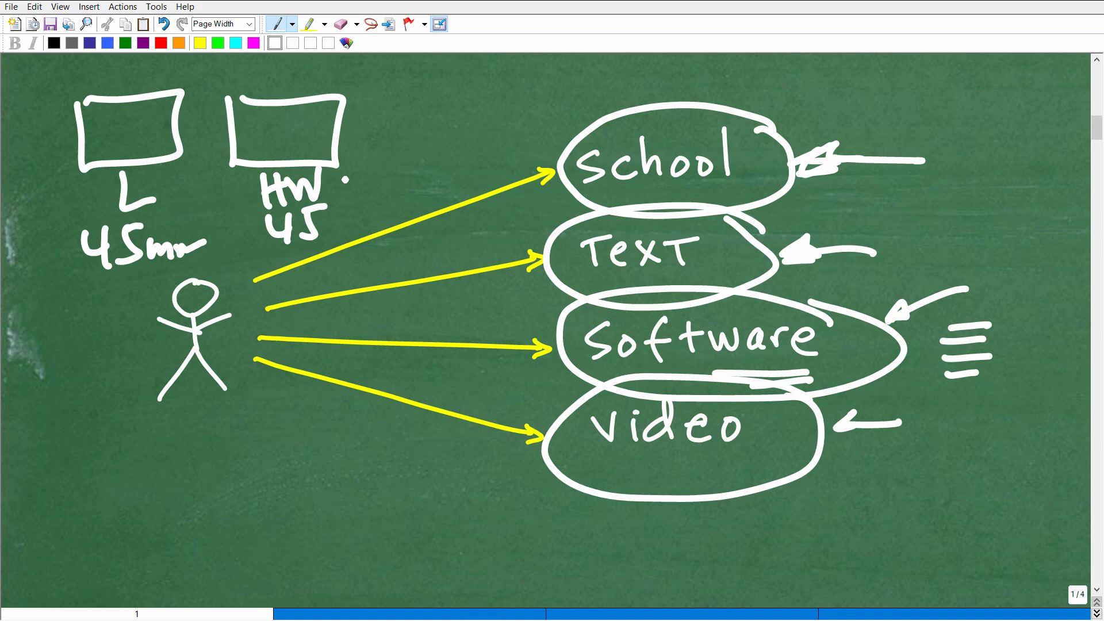
mouse_move(380, 162)
left_mouse_down()
mouse_move(380, 149)
mouse_move(86, 131)
mouse_move(375, 159)
mouse_move(302, 134)
left_mouse_up()
Step: Add an arrow at Video and sketch three small boxes with a 7mm note below the figure
mouse_move(817, 457)
left_mouse_down()
mouse_move(814, 476)
mouse_move(887, 438)
left_mouse_up()
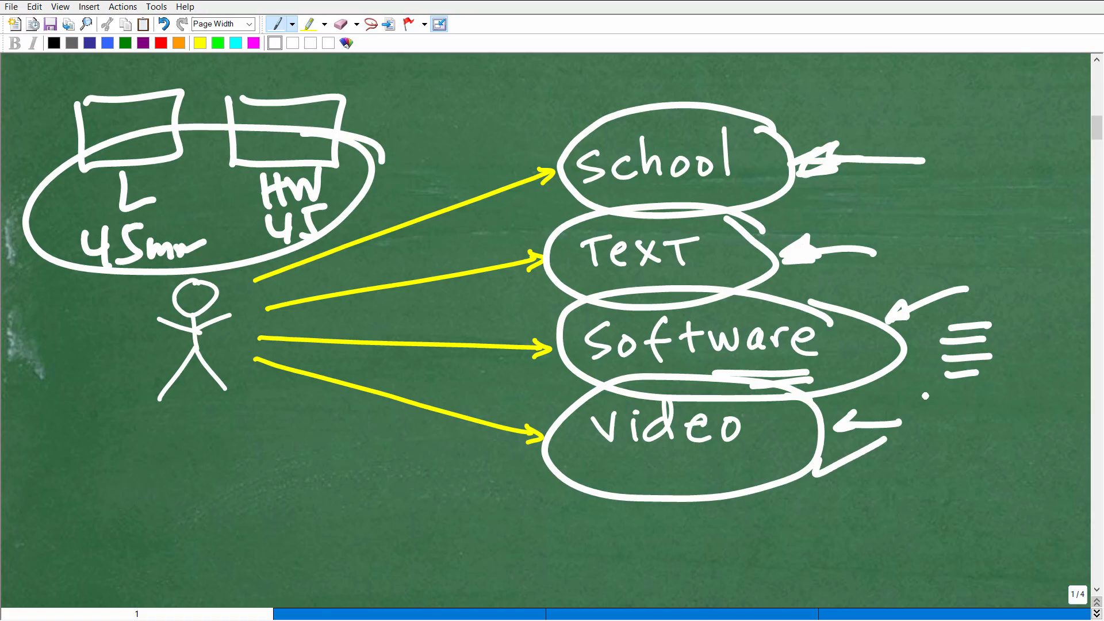
left_click_drag(211, 443, 213, 501)
mouse_move(356, 457)
left_mouse_down()
mouse_move(350, 474)
mouse_move(410, 492)
mouse_move(492, 488)
left_mouse_up()
mouse_move(302, 519)
left_mouse_down()
mouse_move(228, 564)
mouse_move(304, 522)
mouse_move(428, 552)
mouse_move(350, 527)
left_mouse_up()
mouse_move(467, 536)
left_mouse_down()
mouse_move(530, 543)
mouse_move(470, 547)
left_mouse_up()
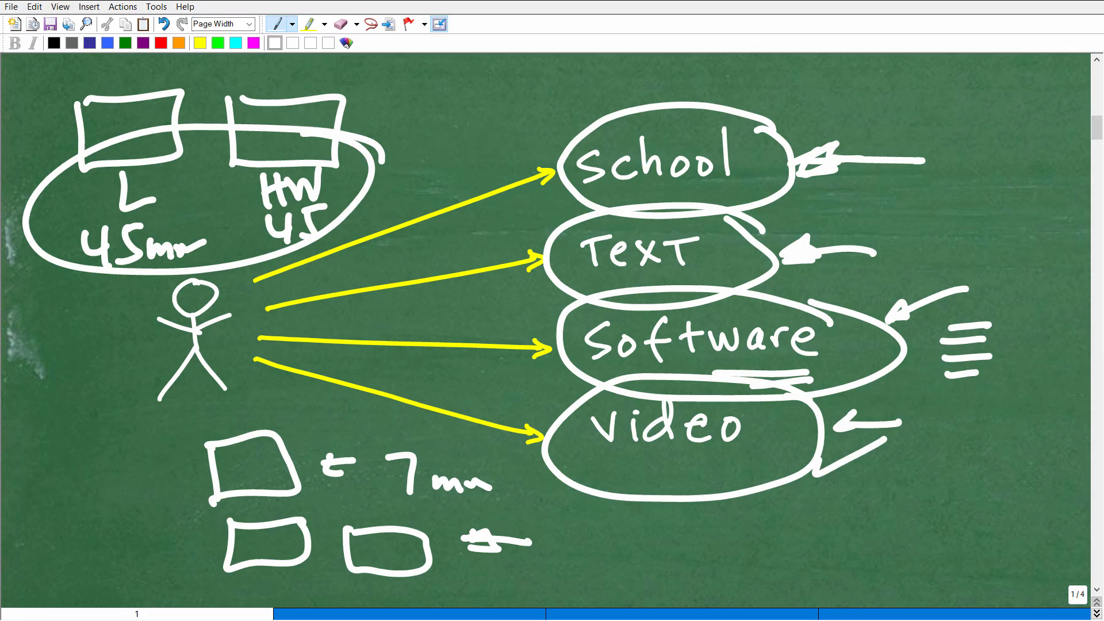
Step: Circle the lower boxes and 7mm note, tick two boxes, and double-underline Video
mouse_move(499, 451)
left_mouse_down()
mouse_move(461, 434)
mouse_move(190, 568)
mouse_move(522, 474)
mouse_move(498, 450)
left_mouse_up()
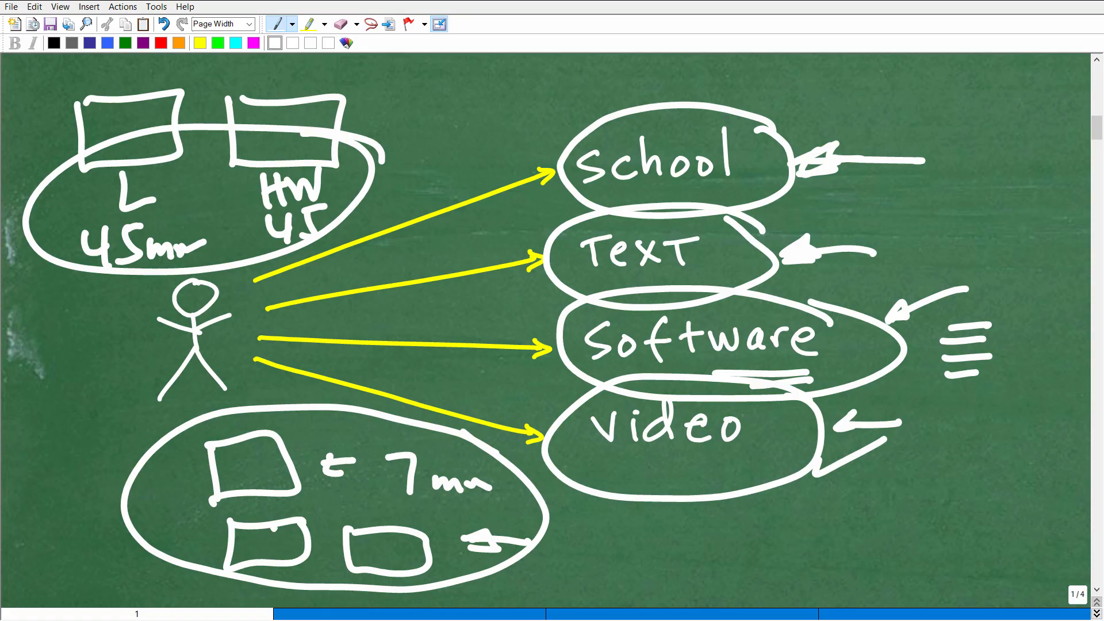
left_click_drag(274, 529, 326, 508)
left_click_drag(395, 533, 428, 522)
left_click_drag(556, 501, 495, 538)
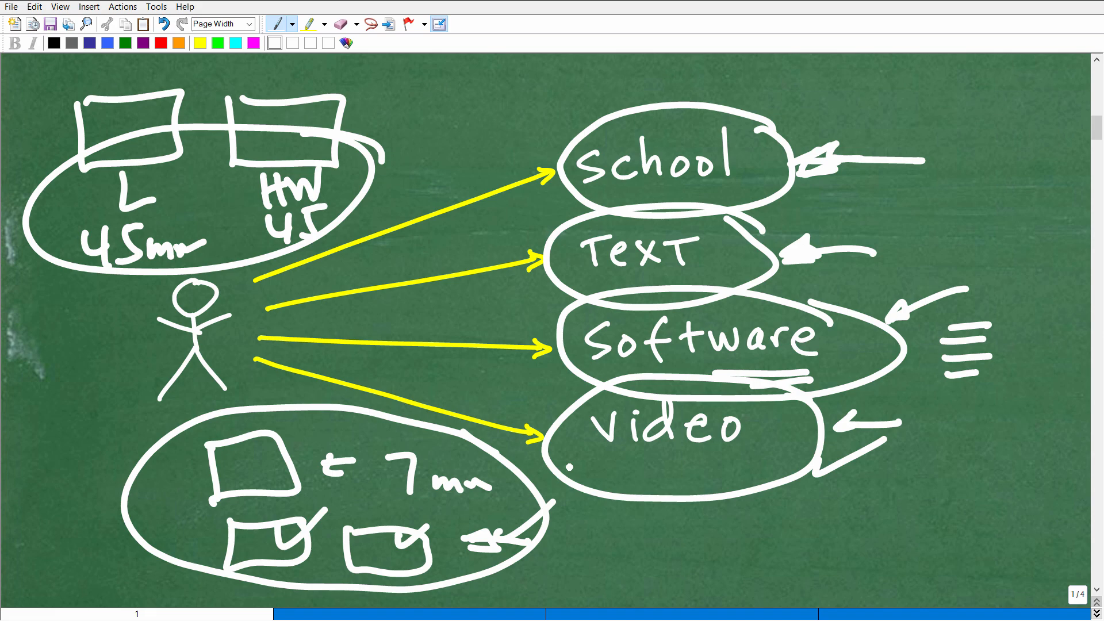
left_click_drag(607, 450, 762, 454)
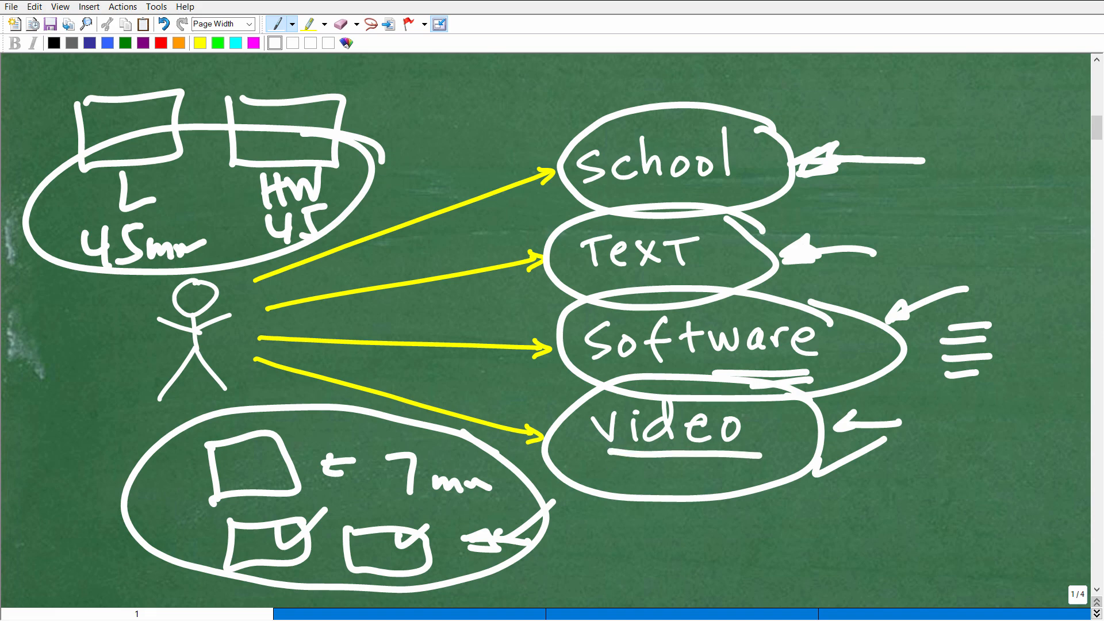
left_click_drag(616, 472, 759, 470)
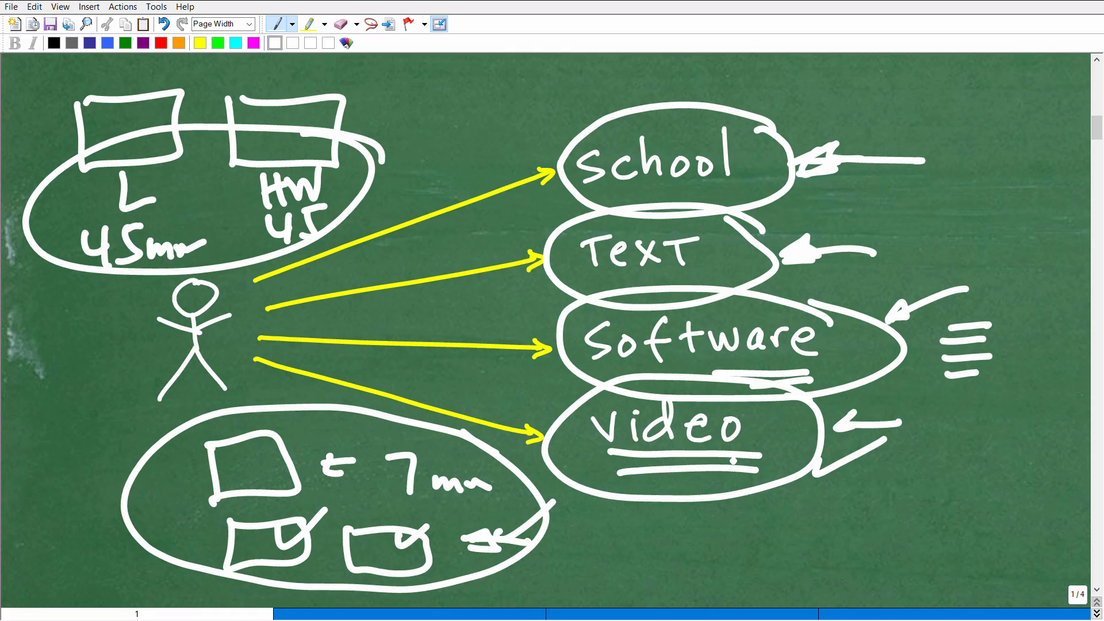